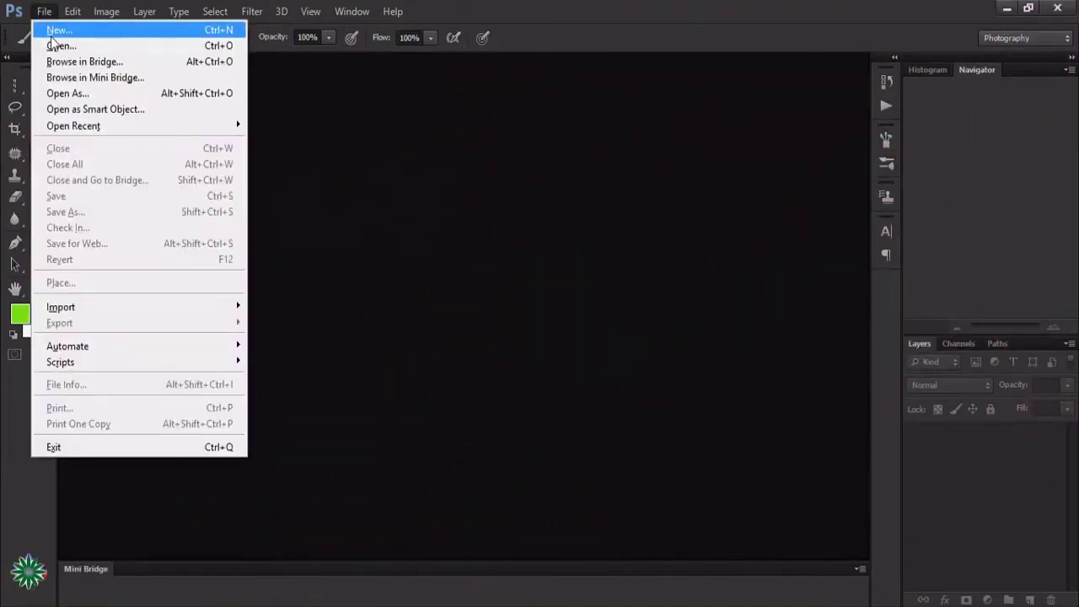
# Open the red-dress portrait photo and zoom in on the face to 200%
pyautogui.click(52, 47)
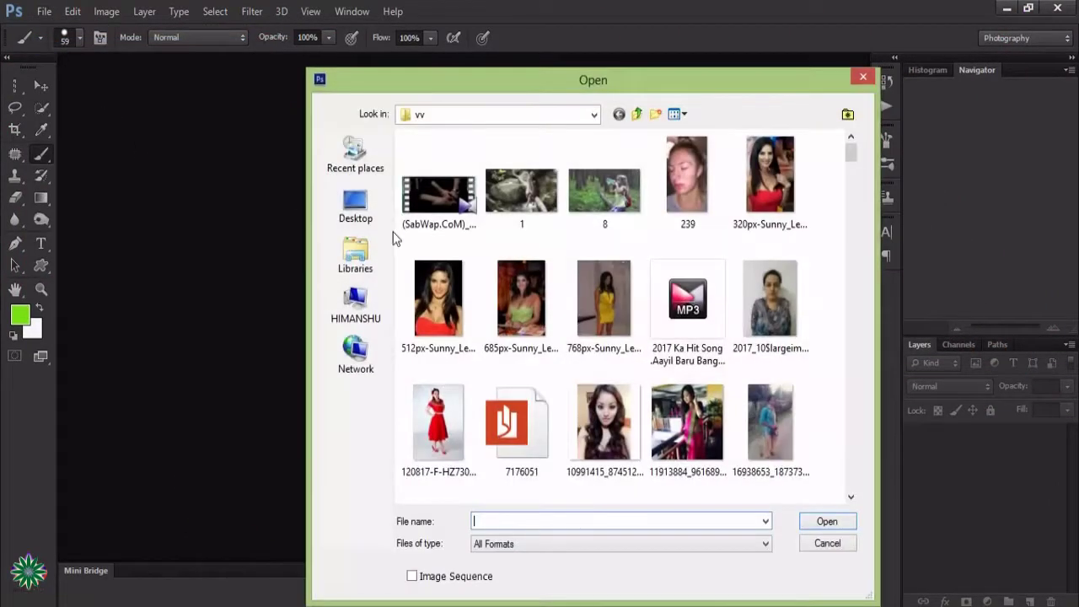
pyautogui.doubleClick(432, 291)
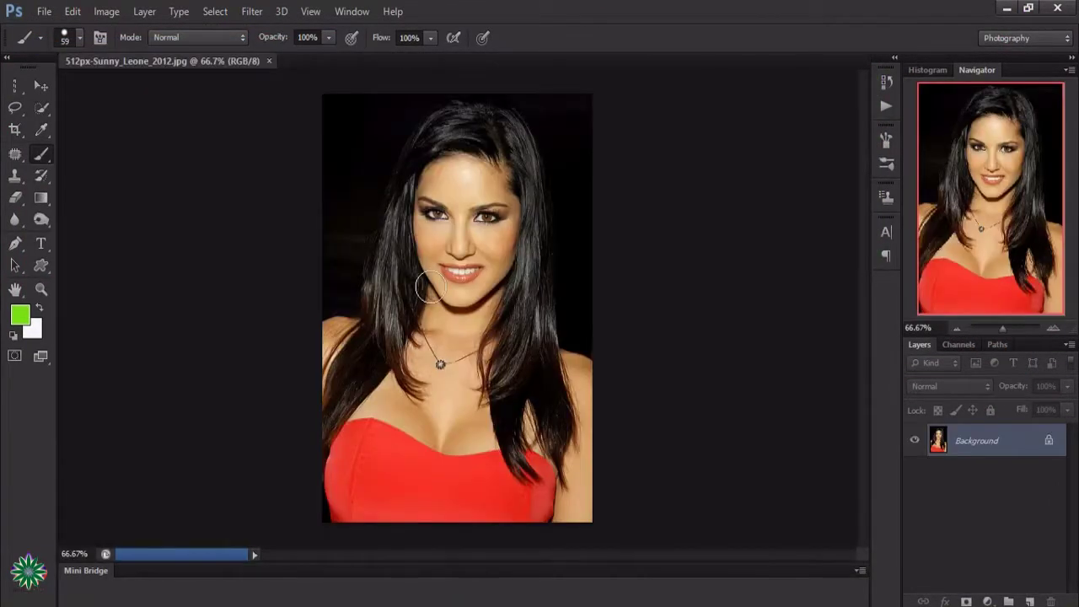
pyautogui.click(40, 289)
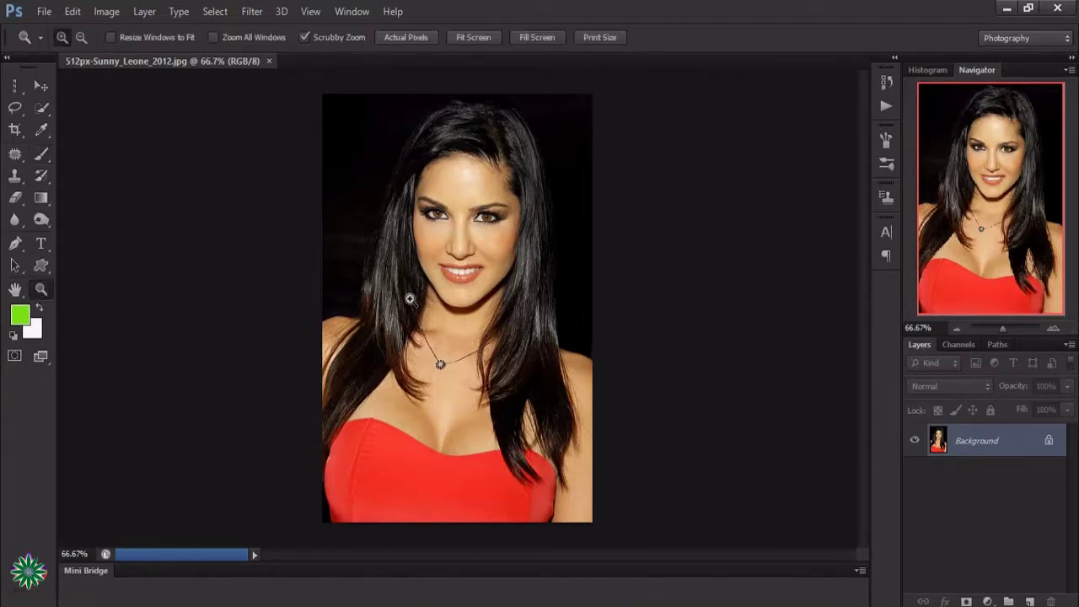
pyautogui.click(409, 299)
pyautogui.click(541, 331)
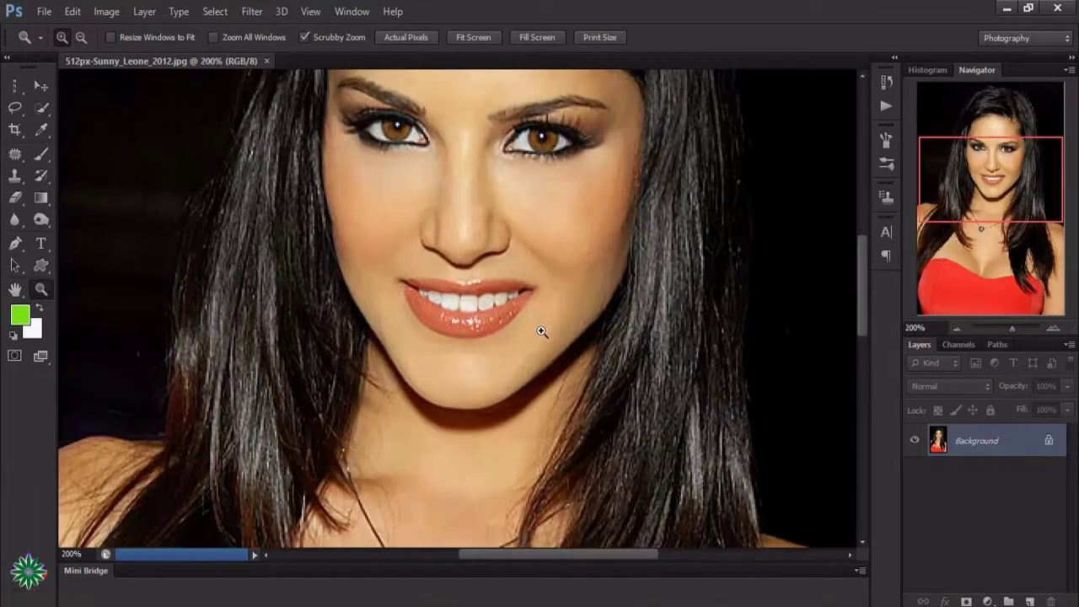
# Duplicate the Background layer into a Background copy layer
pyautogui.scroll(2, 541, 331)
pyautogui.scroll(2, 546, 331)
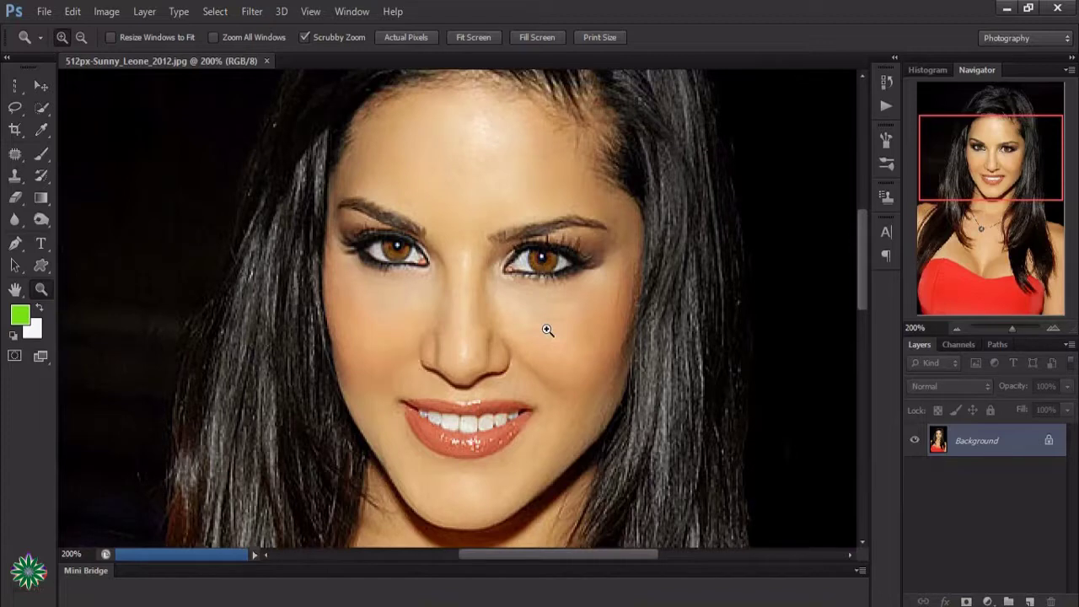
pyautogui.moveTo(1021, 450); pyautogui.dragTo(1030, 601)
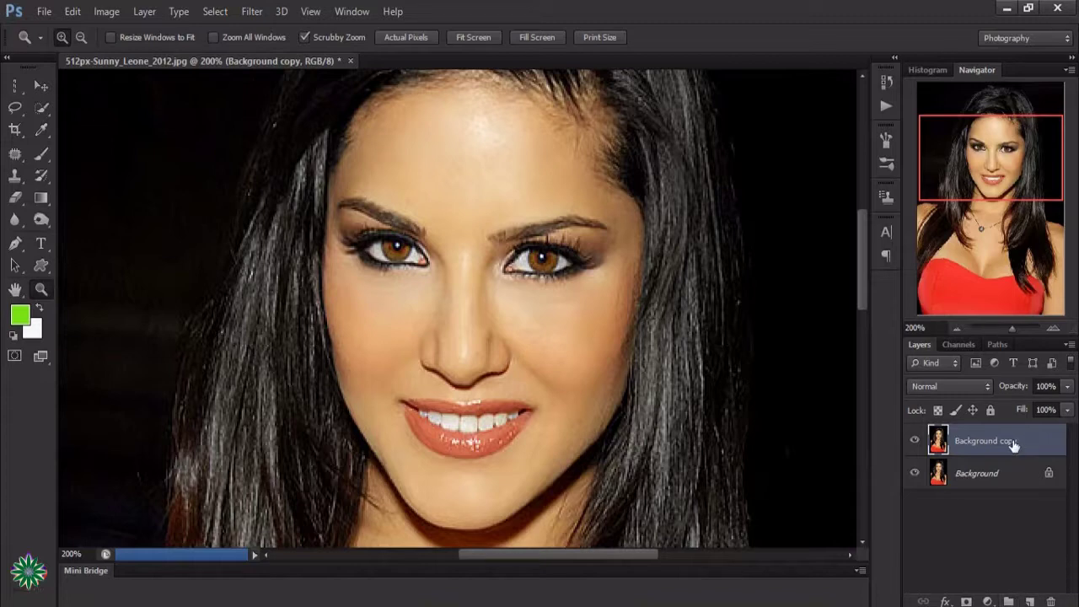
# Add an empty layer, then a Solid Color fill layer Color Fill 1 in red #f1133d
pyautogui.click(1030, 601)
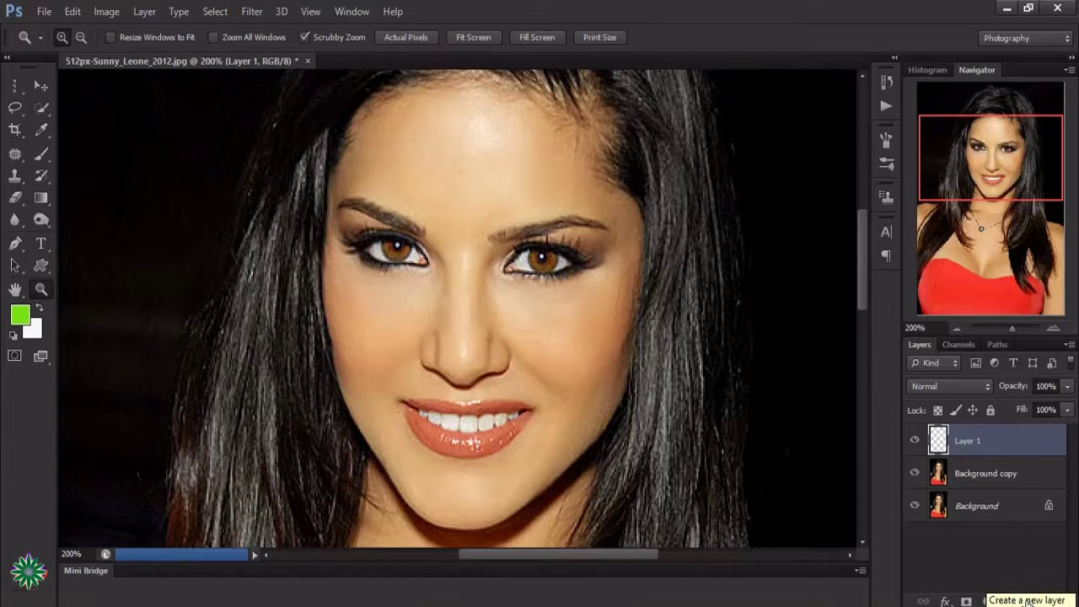
pyautogui.click(988, 602)
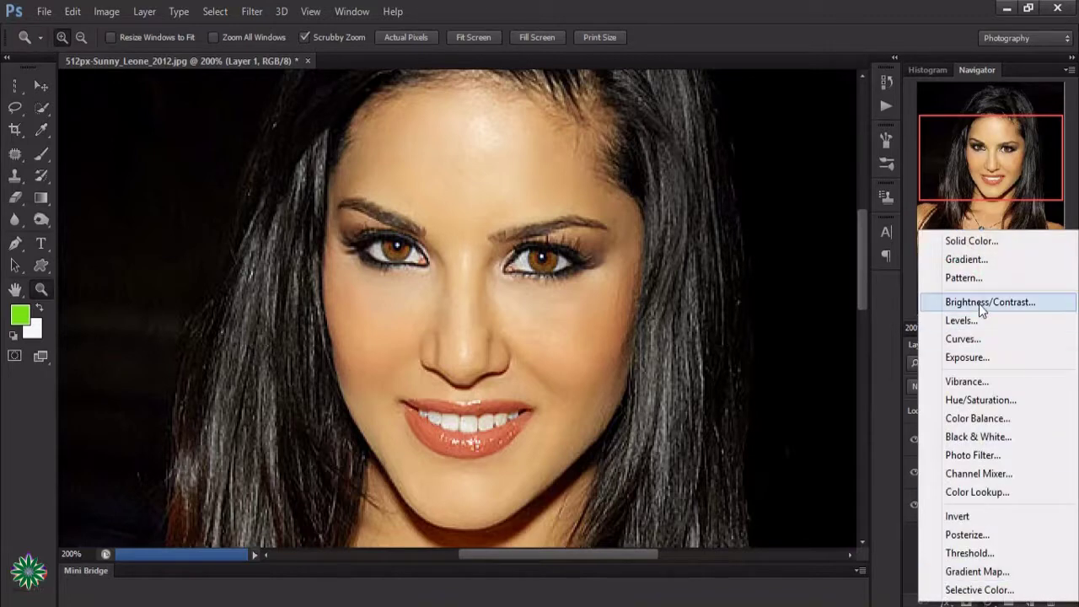
pyautogui.click(975, 244)
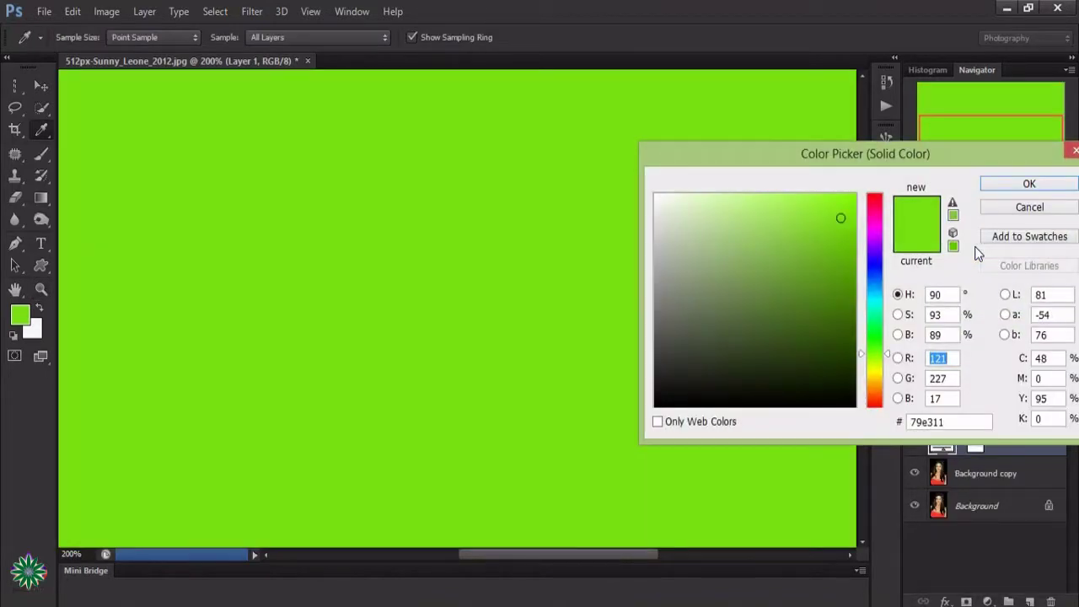
pyautogui.click(872, 267)
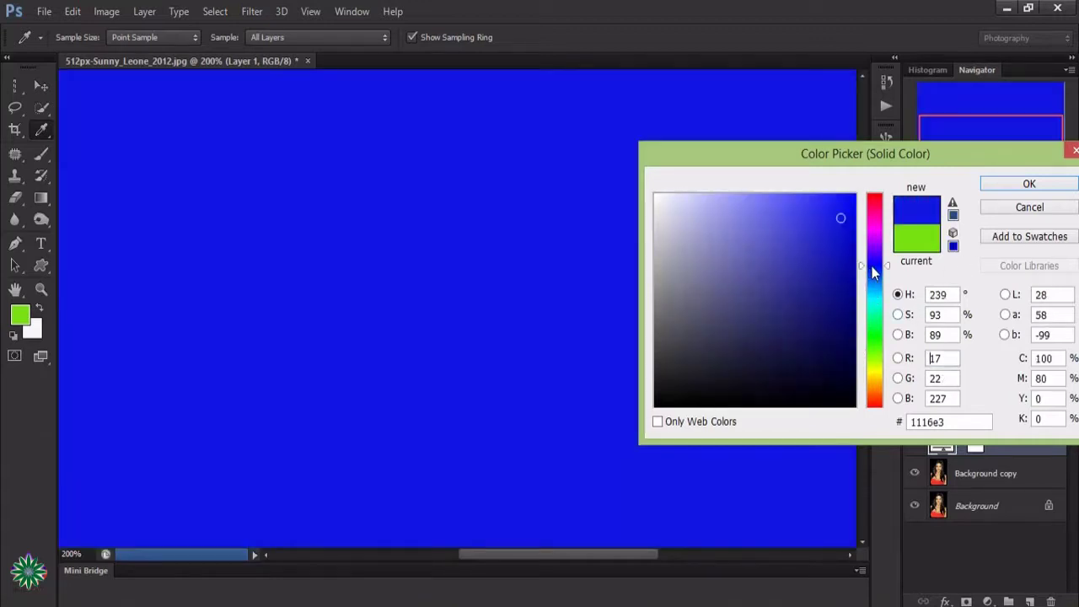
pyautogui.click(875, 201)
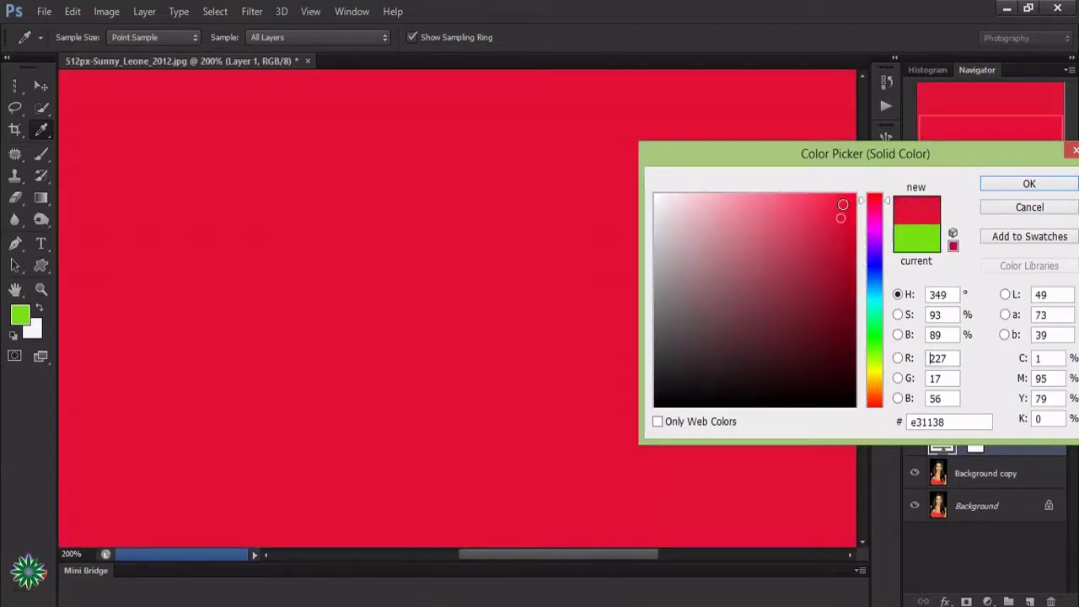
pyautogui.click(840, 206)
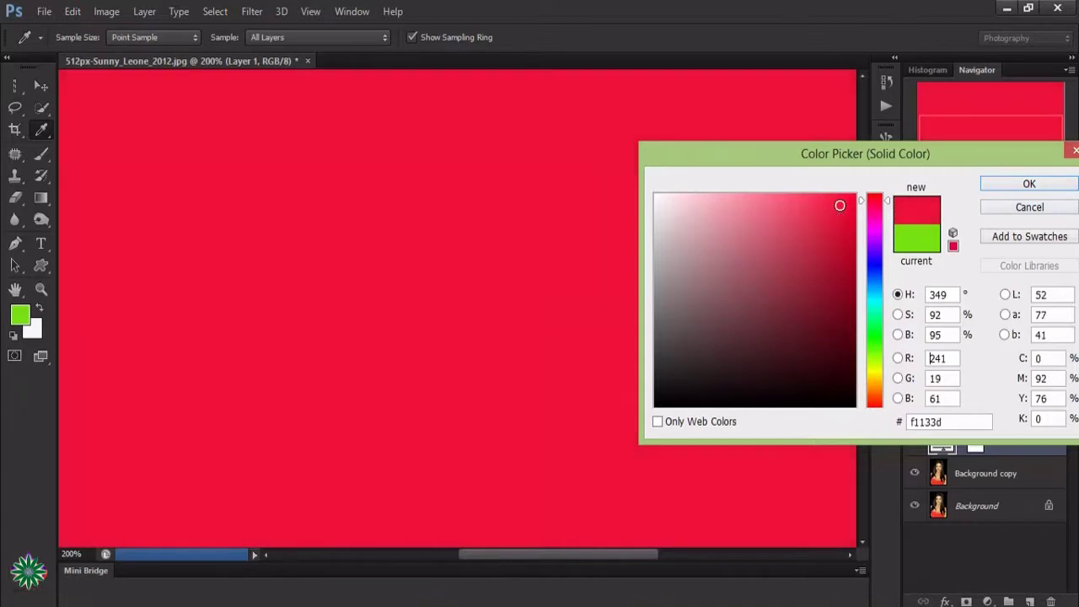
pyautogui.click(1029, 184)
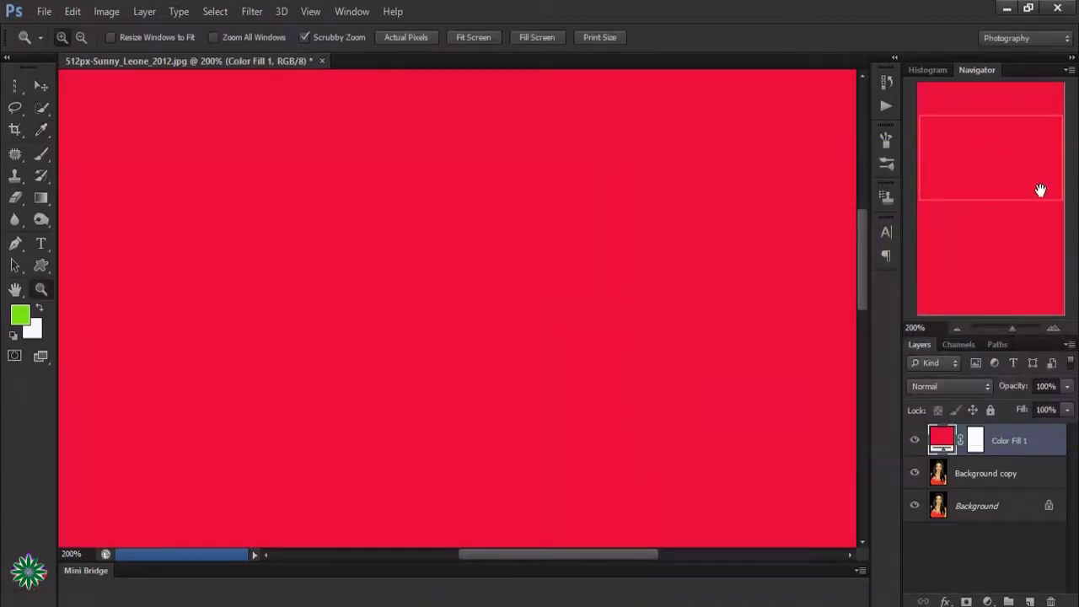
# Set Color Fill 1 to Screen blend mode at 51% opacity
pyautogui.click(955, 391)
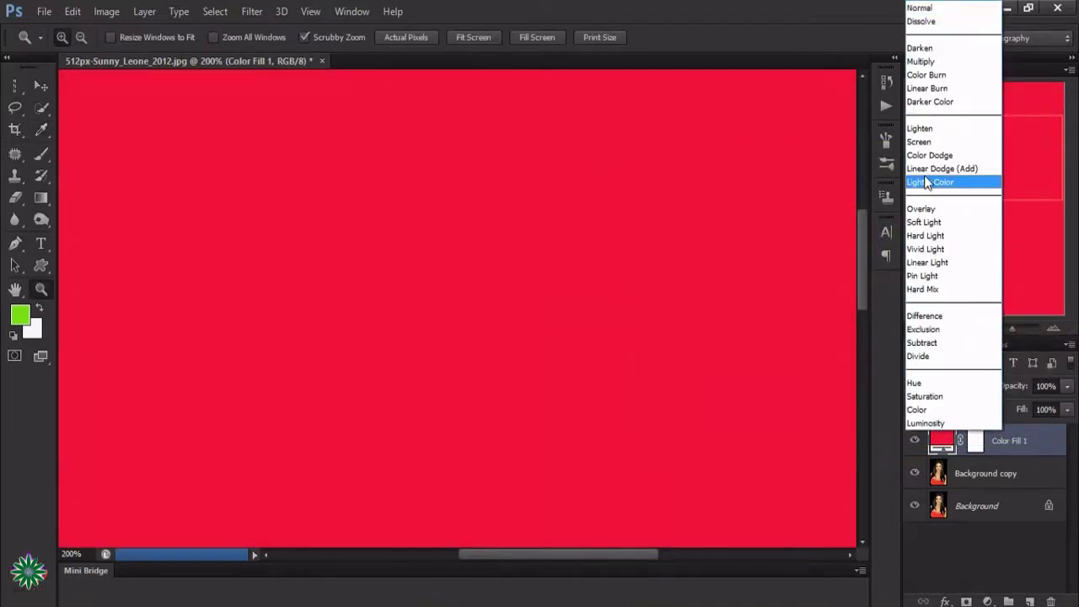
pyautogui.click(921, 142)
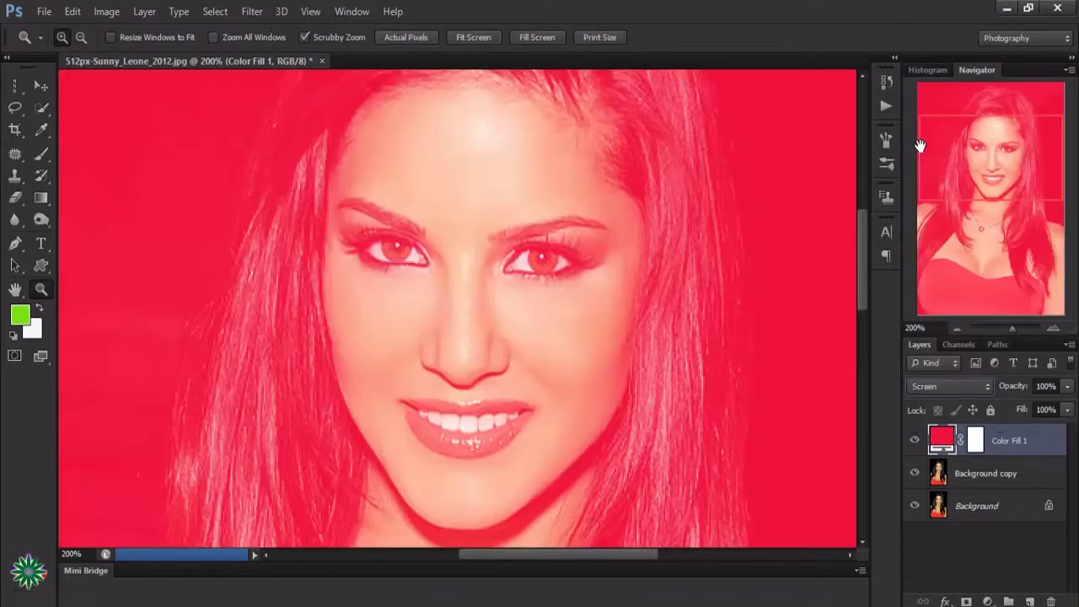
pyautogui.click(1065, 389)
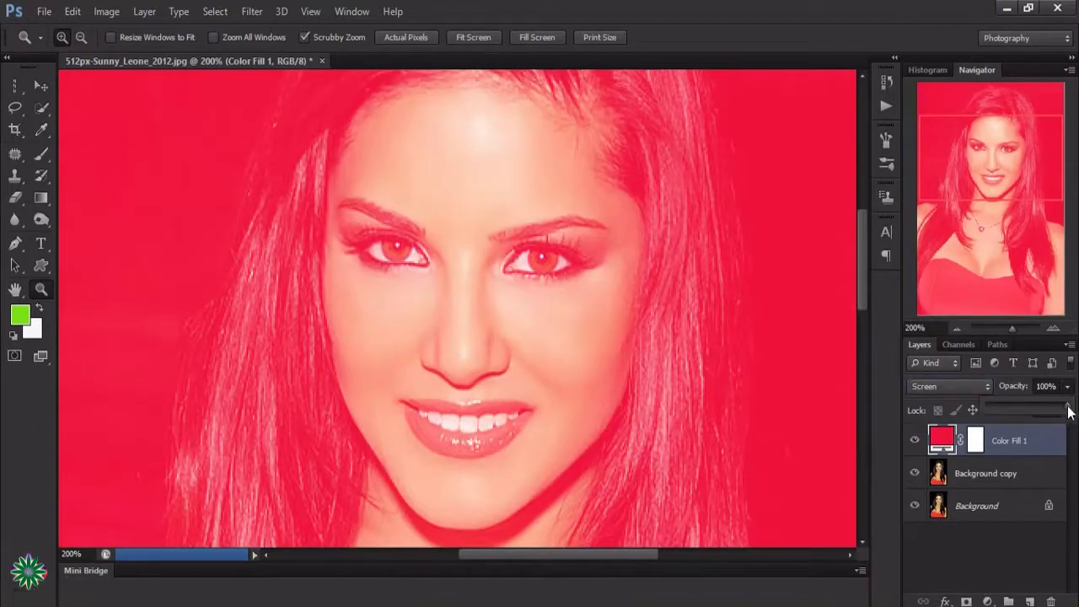
pyautogui.moveTo(1068, 410); pyautogui.dragTo(1028, 412)
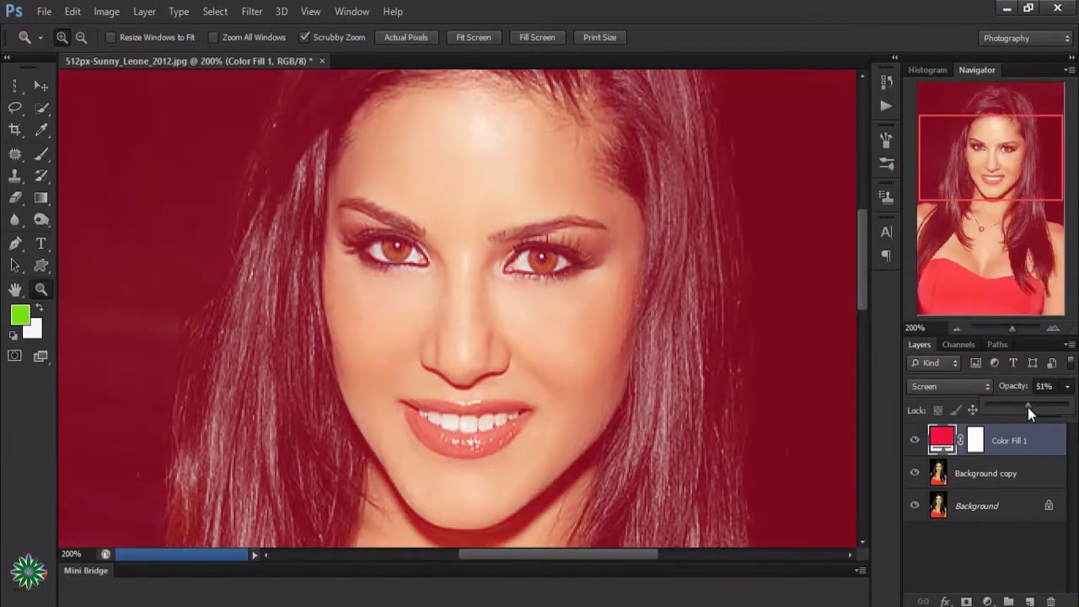
pyautogui.scroll(1, 627, 429)
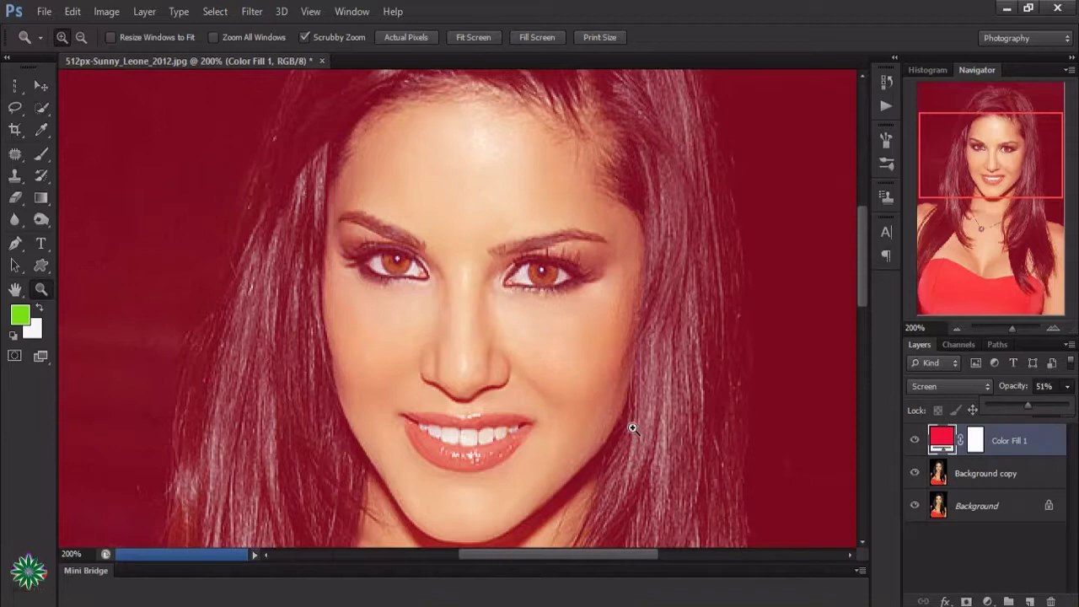
pyautogui.scroll(-1, 630, 431)
pyautogui.scroll(-5, 634, 433)
pyautogui.scroll(-4, 635, 433)
pyautogui.scroll(-5, 634, 433)
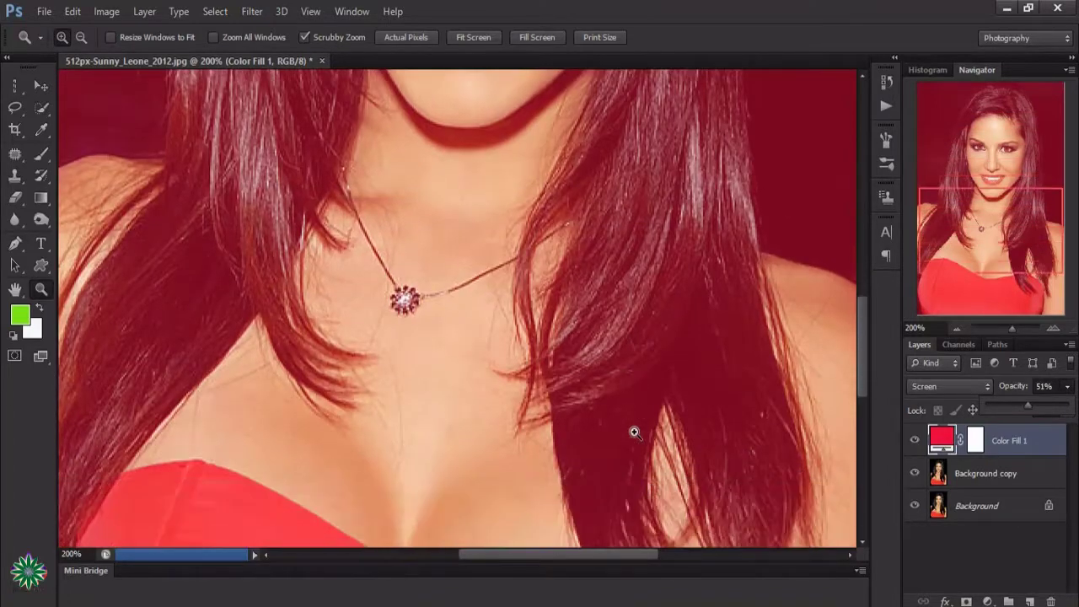
pyautogui.scroll(3, 634, 433)
pyautogui.scroll(5, 635, 433)
pyautogui.scroll(3, 634, 433)
pyautogui.scroll(2, 634, 433)
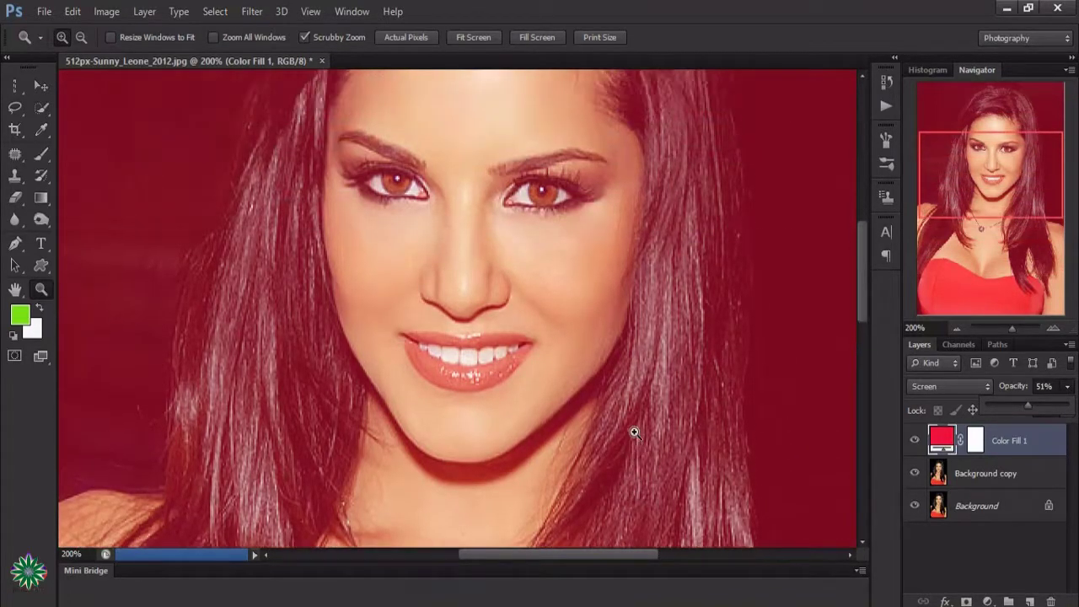
pyautogui.scroll(2, 634, 432)
pyautogui.scroll(1, 634, 433)
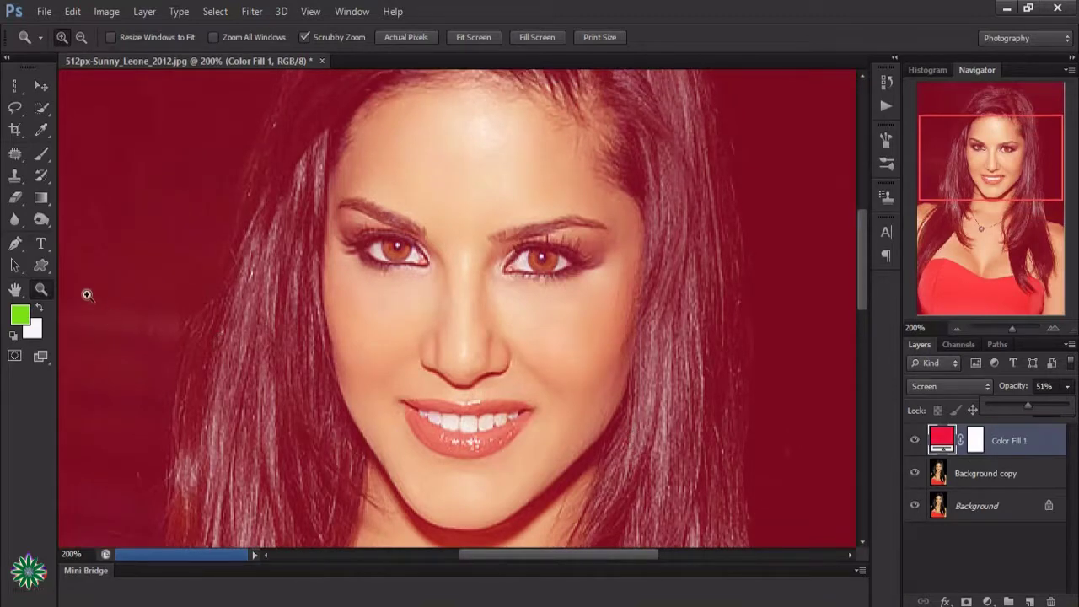
# Draw a closed four-corner diamond path from the top of the head to below the chin
pyautogui.click(15, 246)
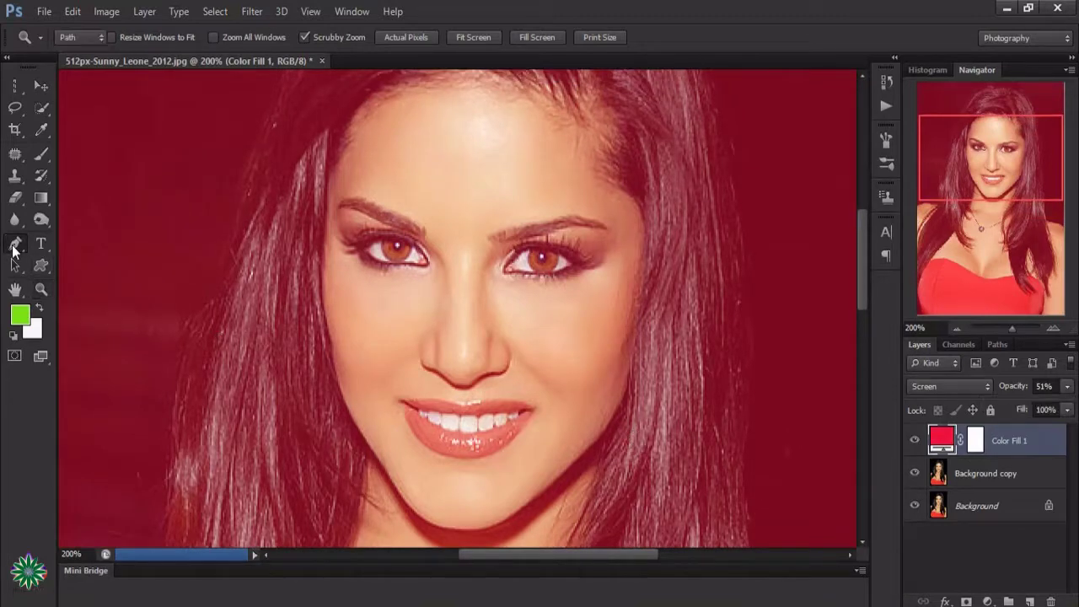
pyautogui.click(467, 80)
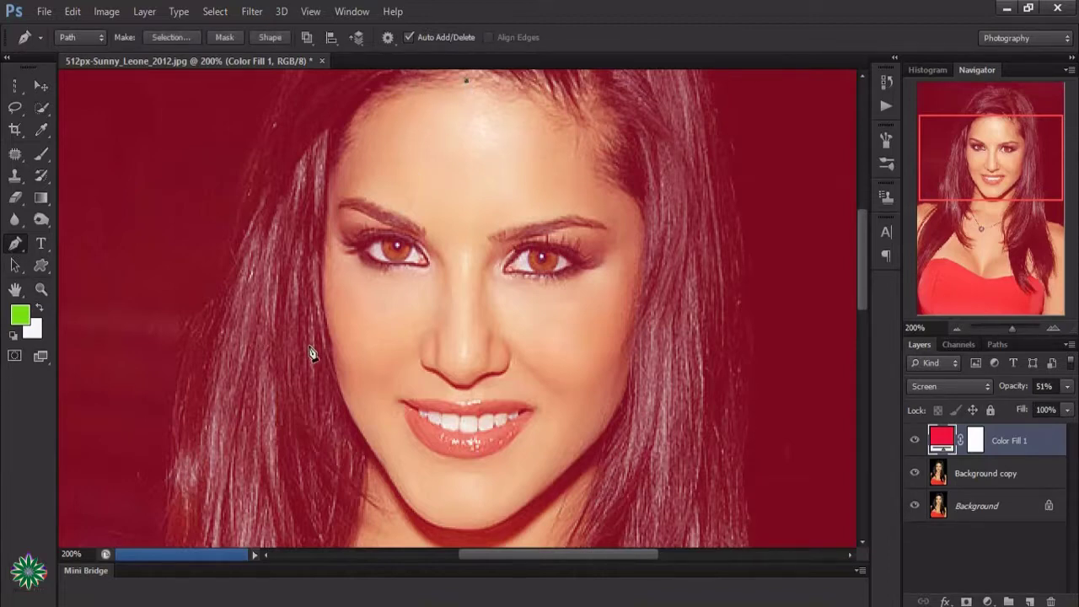
pyautogui.click(325, 319)
pyautogui.click(461, 530)
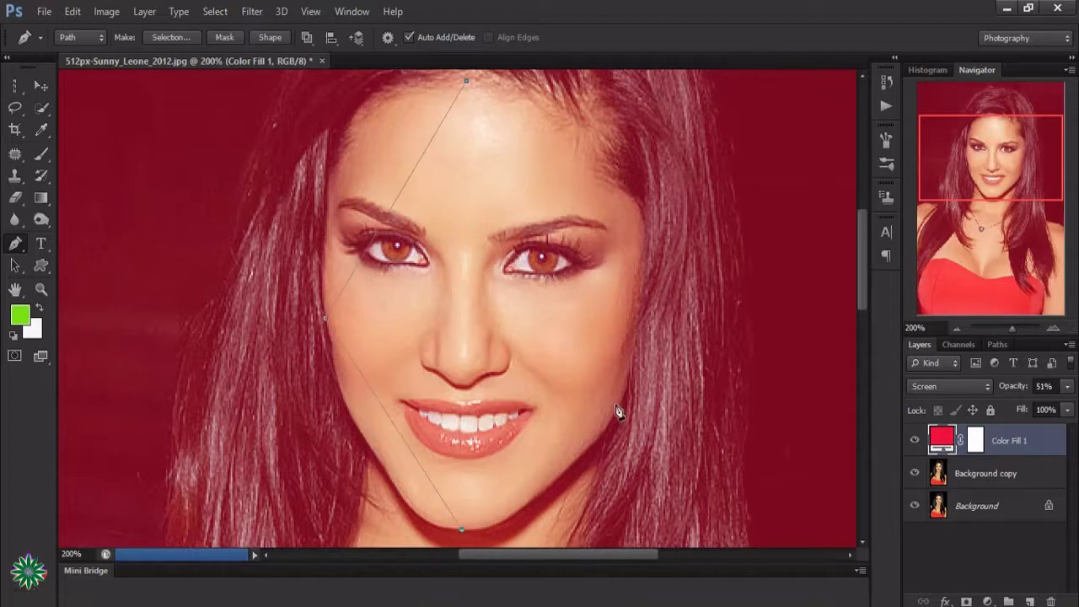
pyautogui.click(631, 362)
pyautogui.click(464, 82)
# Convert the diamond path to a selection and target Color Fill 1's layer mask
pyautogui.hotkey('ctrl', 'Return')
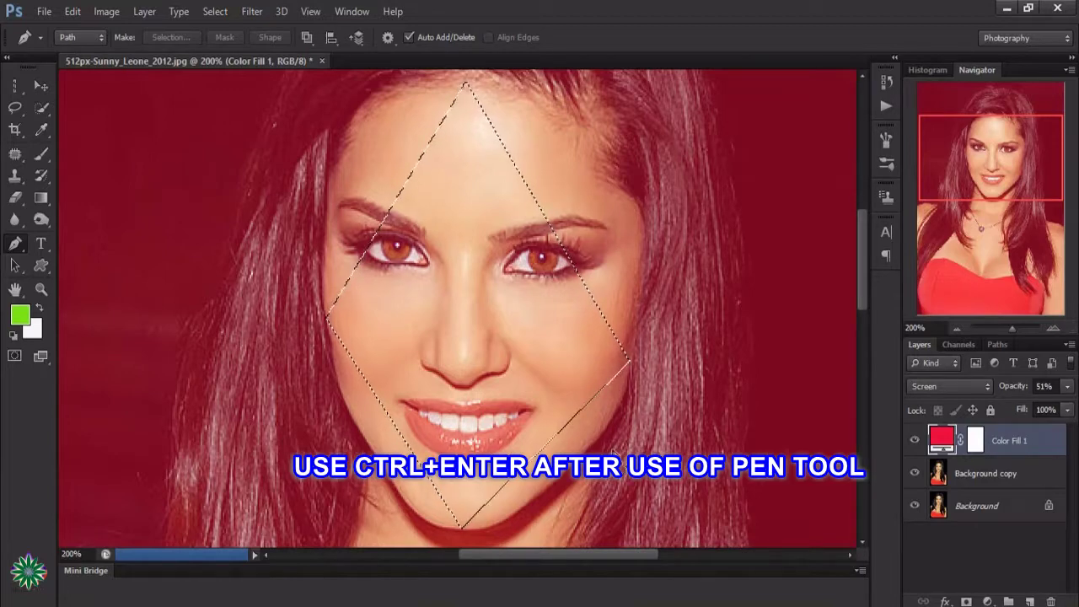
pyautogui.click(976, 441)
pyautogui.press('b')
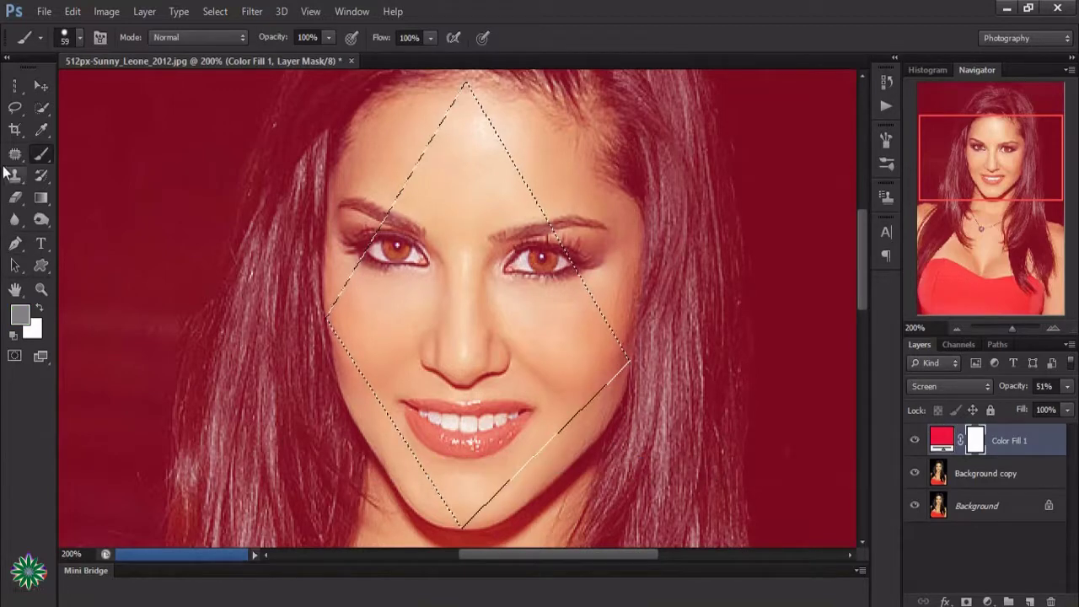
# Brush across the forehead inside the diamond on Color Fill 1's mask to lighten it
pyautogui.click(15, 244)
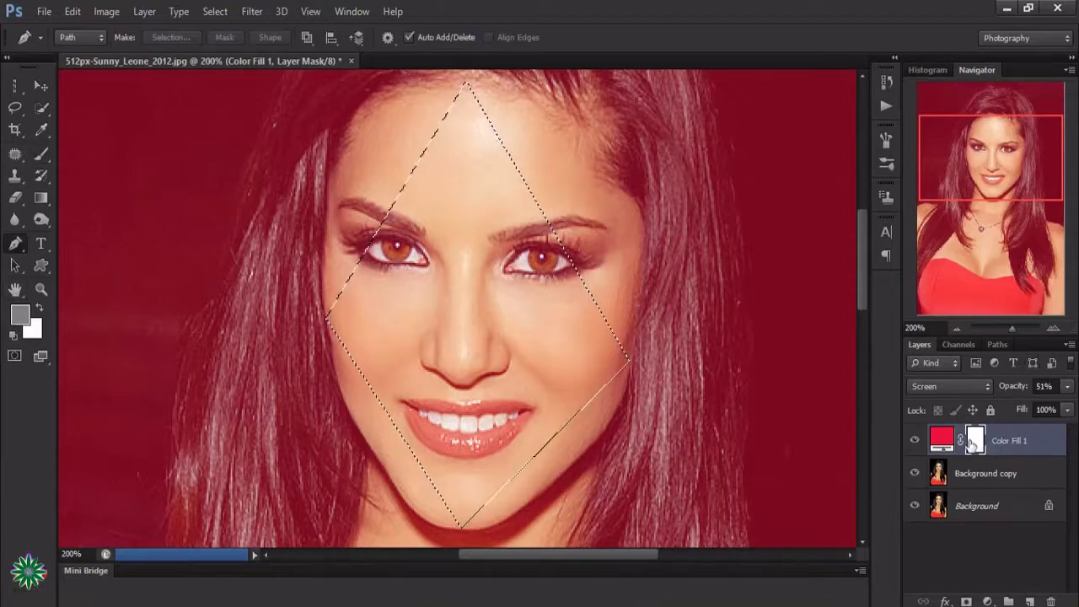
pyautogui.click(47, 159)
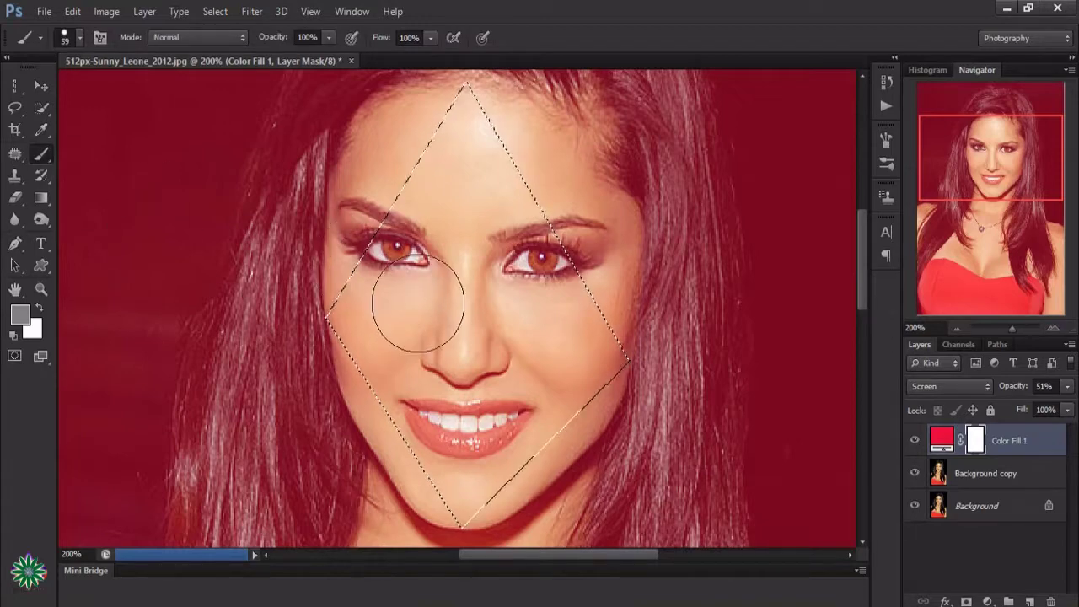
pyautogui.moveTo(417, 305)
pyautogui.mouseDown()
pyautogui.moveTo(488, 181)
pyautogui.moveTo(549, 345)
pyautogui.moveTo(379, 296)
pyautogui.moveTo(422, 188)
pyautogui.moveTo(478, 192)
pyautogui.moveTo(549, 379)
pyautogui.moveTo(386, 374)
pyautogui.moveTo(458, 385)
pyautogui.moveTo(578, 337)
pyautogui.moveTo(478, 241)
pyautogui.moveTo(548, 322)
pyautogui.moveTo(494, 253)
pyautogui.moveTo(486, 429)
pyautogui.moveTo(374, 333)
pyautogui.moveTo(476, 381)
pyautogui.moveTo(446, 115)
pyautogui.moveTo(562, 277)
pyautogui.moveTo(518, 260)
pyautogui.moveTo(422, 121)
pyautogui.moveTo(481, 313)
pyautogui.moveTo(386, 325)
pyautogui.moveTo(484, 463)
pyautogui.moveTo(551, 340)
pyautogui.moveTo(525, 241)
pyautogui.moveTo(422, 362)
pyautogui.moveTo(447, 406)
pyautogui.moveTo(445, 109)
pyautogui.moveTo(549, 332)
pyautogui.mouseUp()
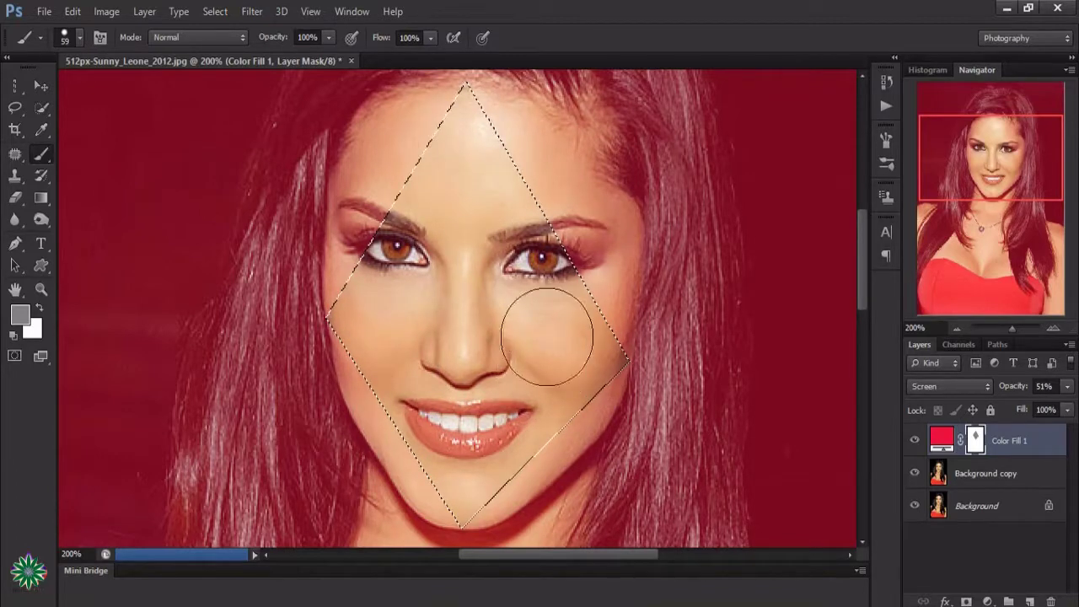
# Add a default Hue/Saturation 1 adjustment layer above Color Fill 1, keeping its mask targeted
pyautogui.click(989, 602)
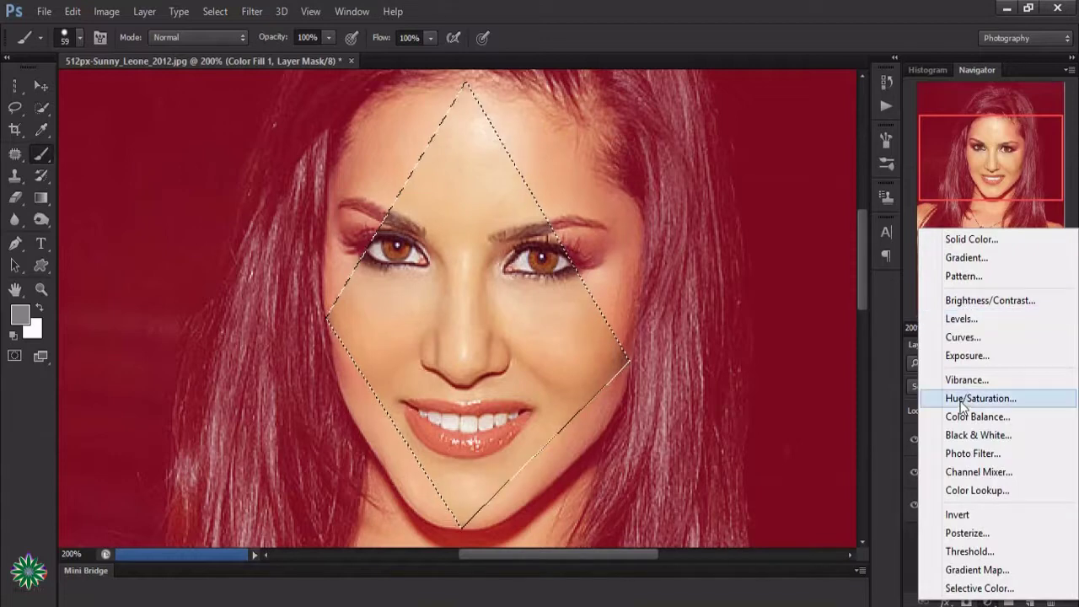
pyautogui.click(978, 398)
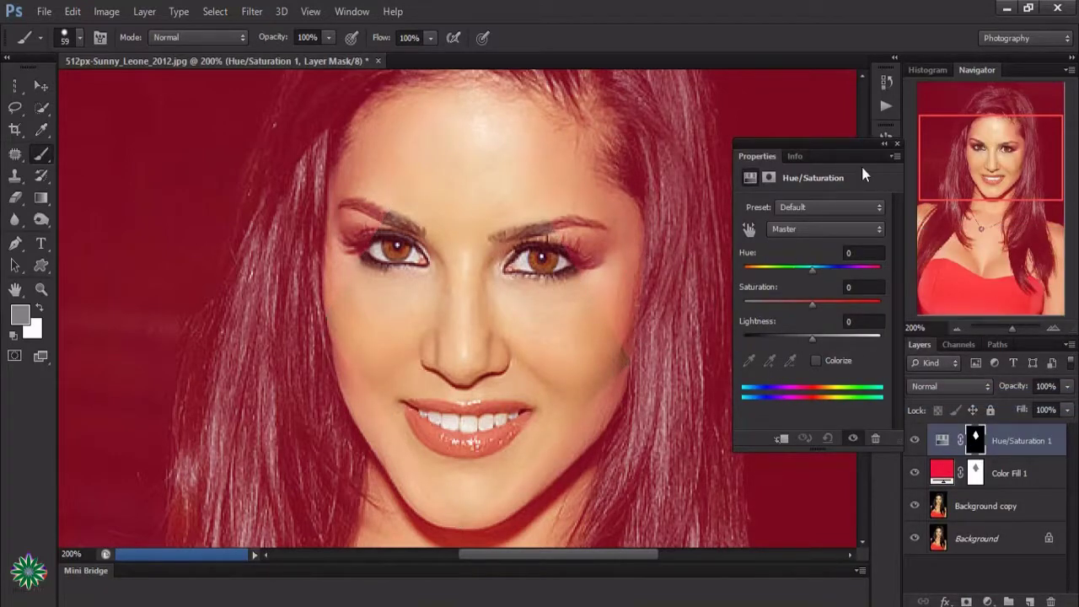
pyautogui.click(887, 144)
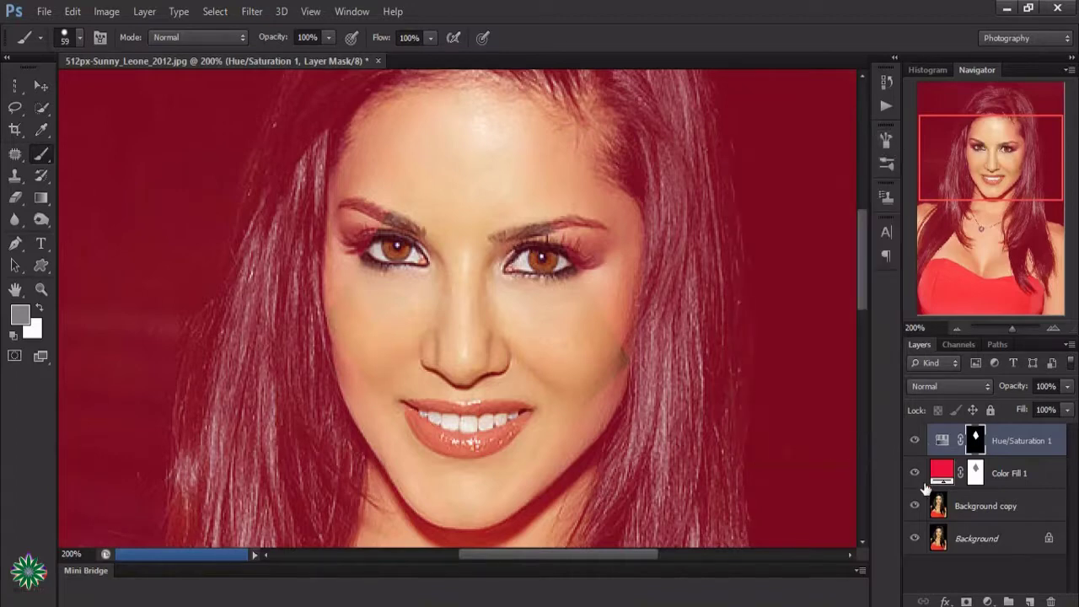
pyautogui.click(976, 474)
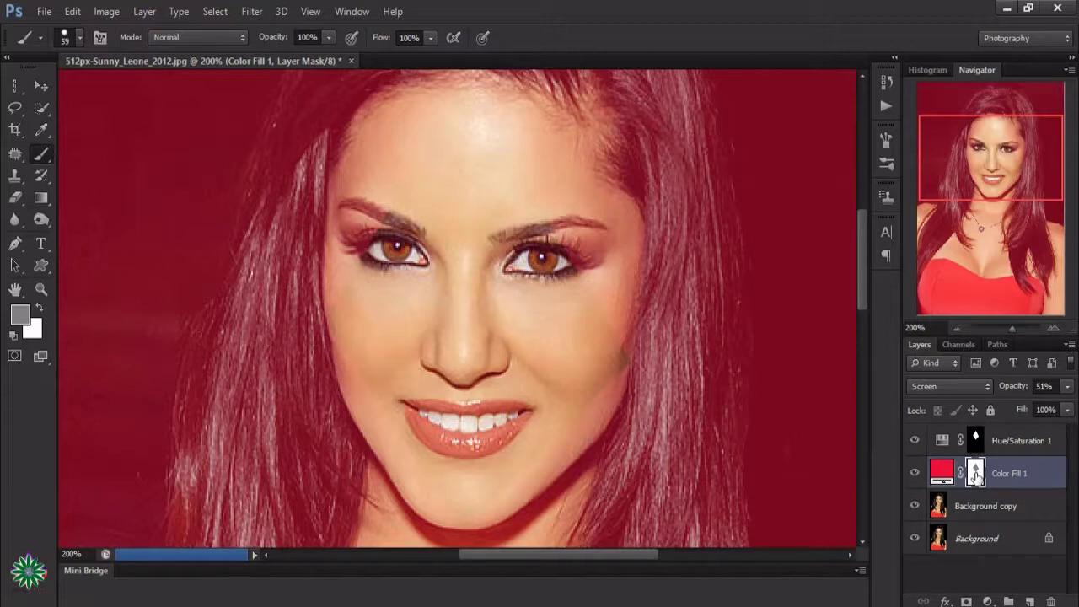
pyautogui.click(976, 440)
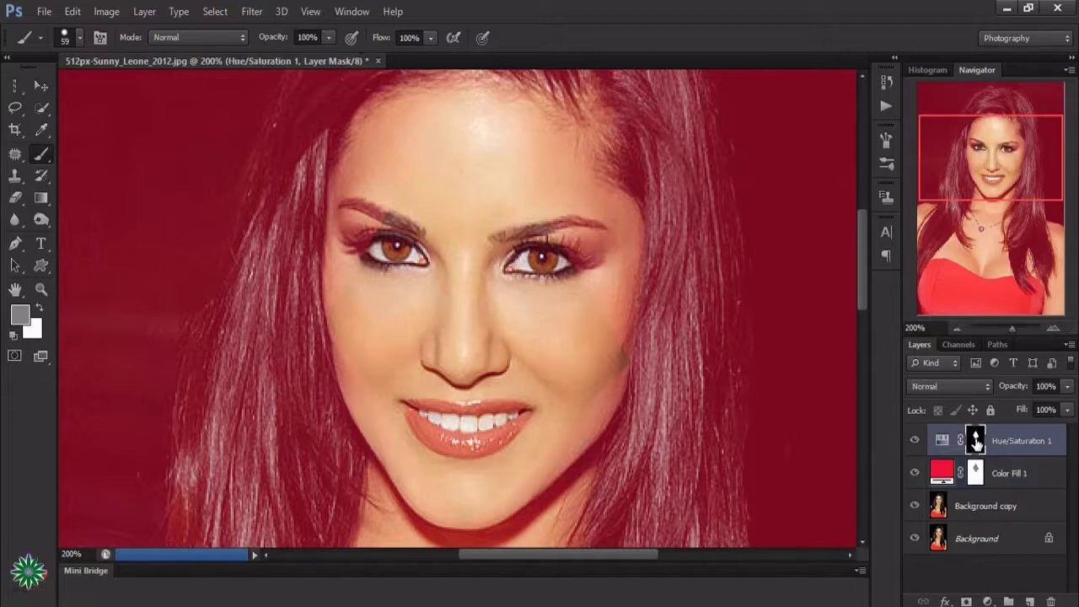
# Set Hue/Saturation 1 to Screen blend mode at 40% opacity
pyautogui.click(971, 386)
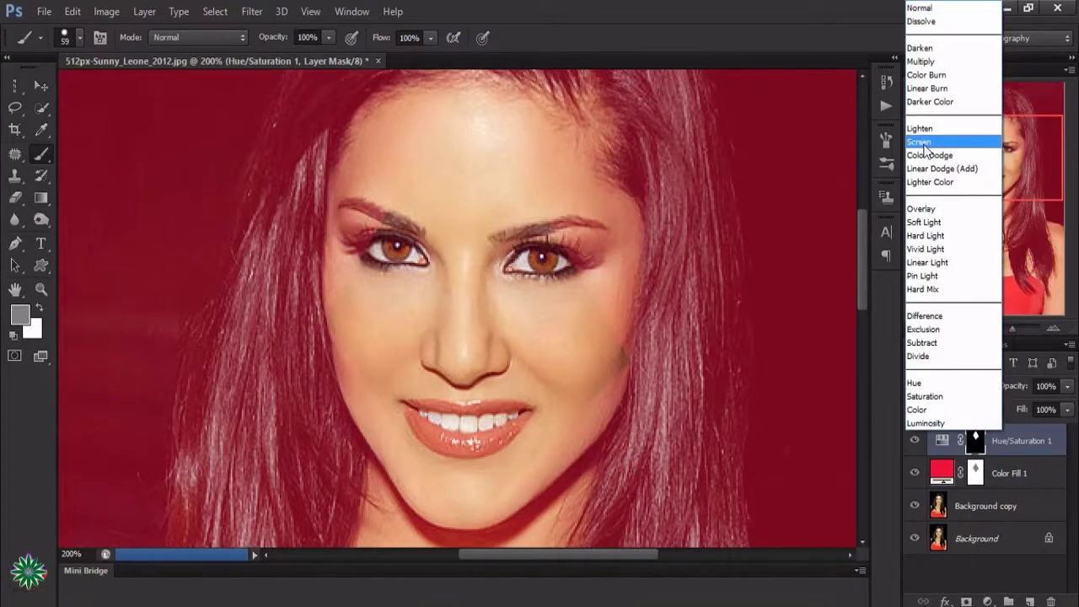
pyautogui.click(925, 141)
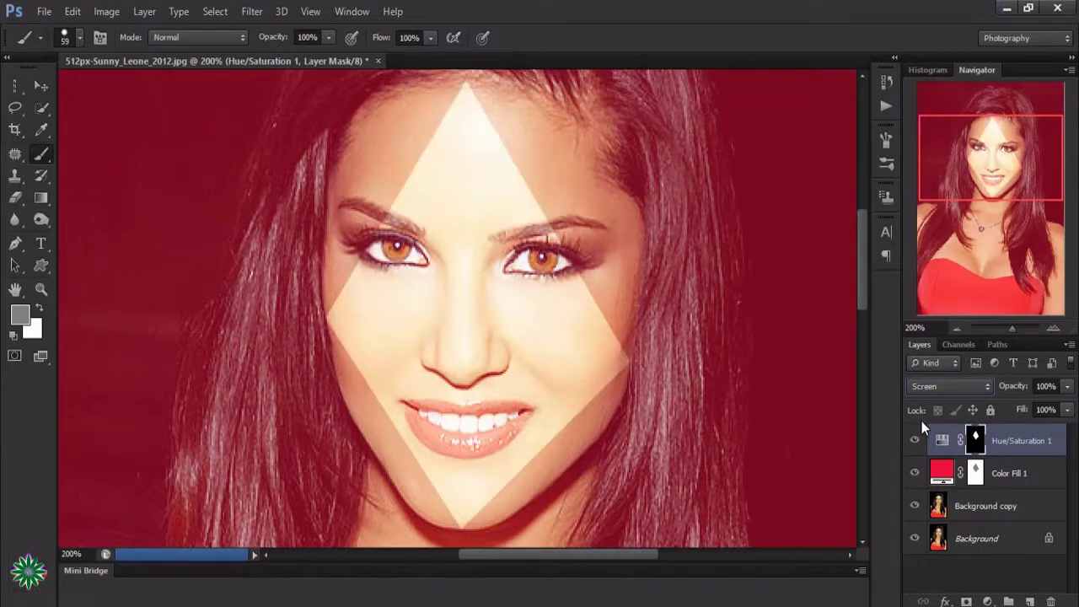
pyautogui.click(1067, 386)
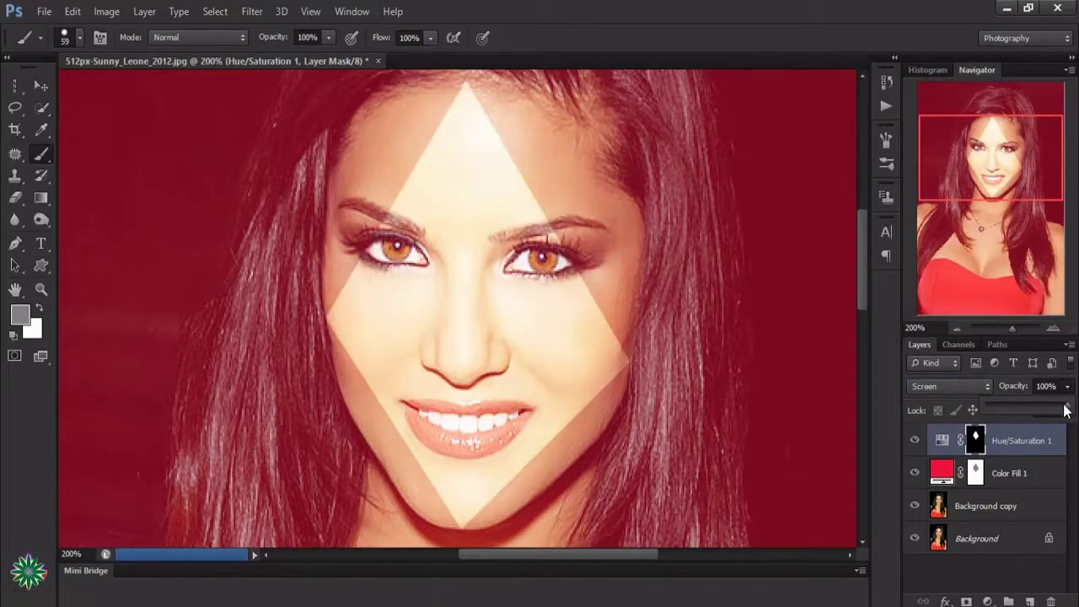
pyautogui.moveTo(1065, 410); pyautogui.dragTo(1026, 410)
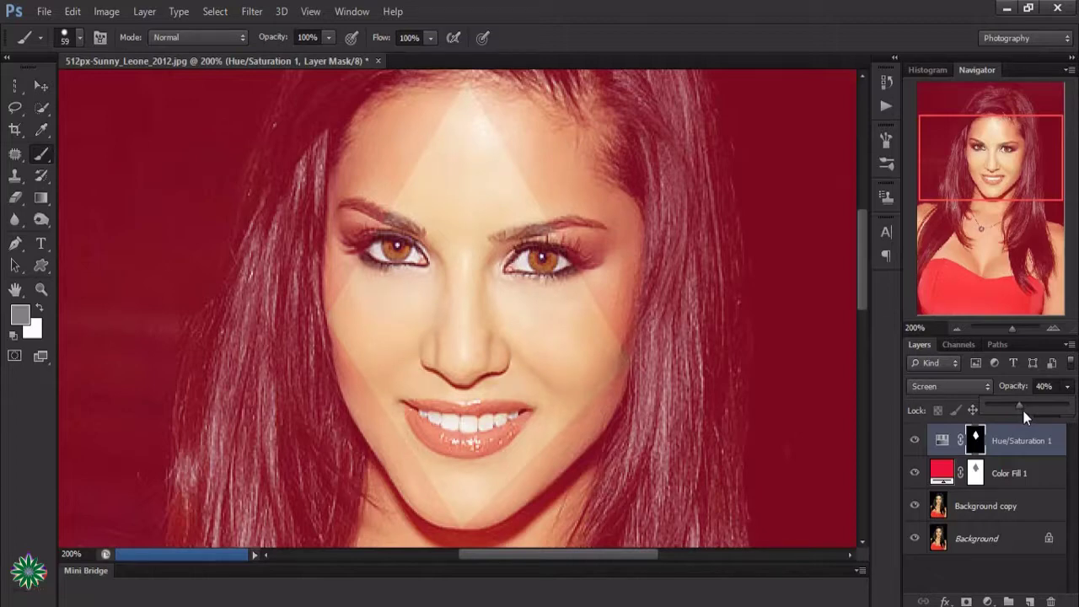
pyautogui.click(988, 601)
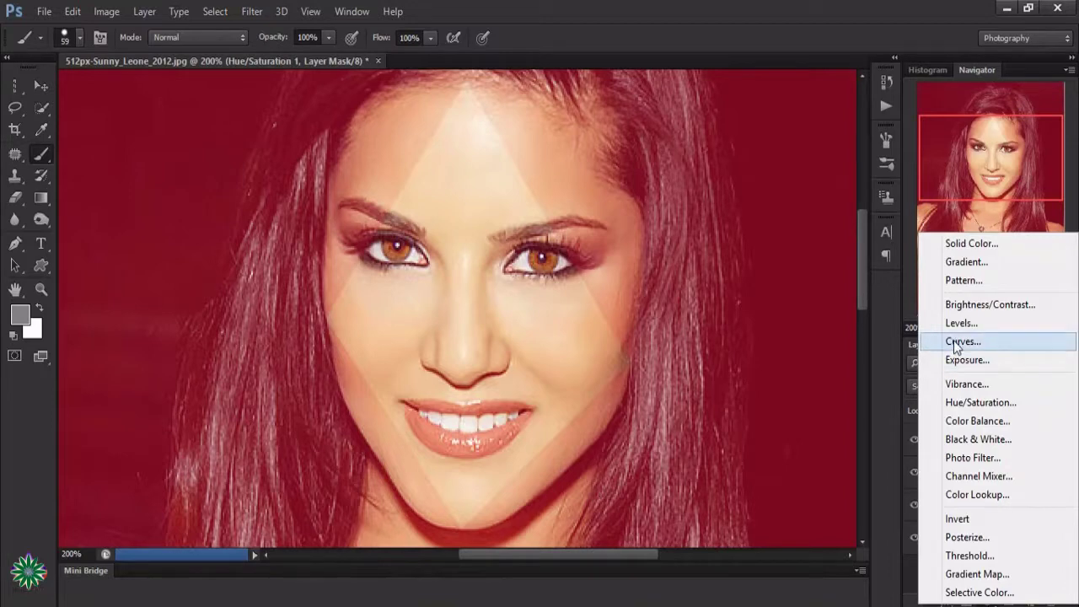
# Add a Color Balance layer with midtones at Red +51, Green -36, Blue +16
pyautogui.click(976, 420)
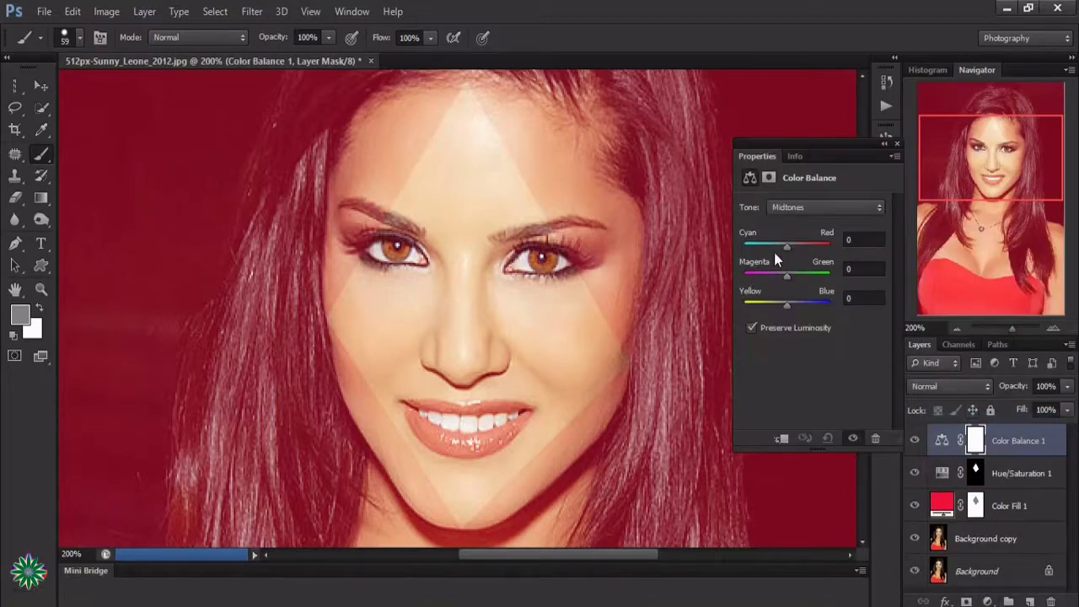
pyautogui.moveTo(783, 248)
pyautogui.mouseDown()
pyautogui.moveTo(774, 246)
pyautogui.moveTo(808, 247)
pyautogui.moveTo(772, 279)
pyautogui.mouseUp()
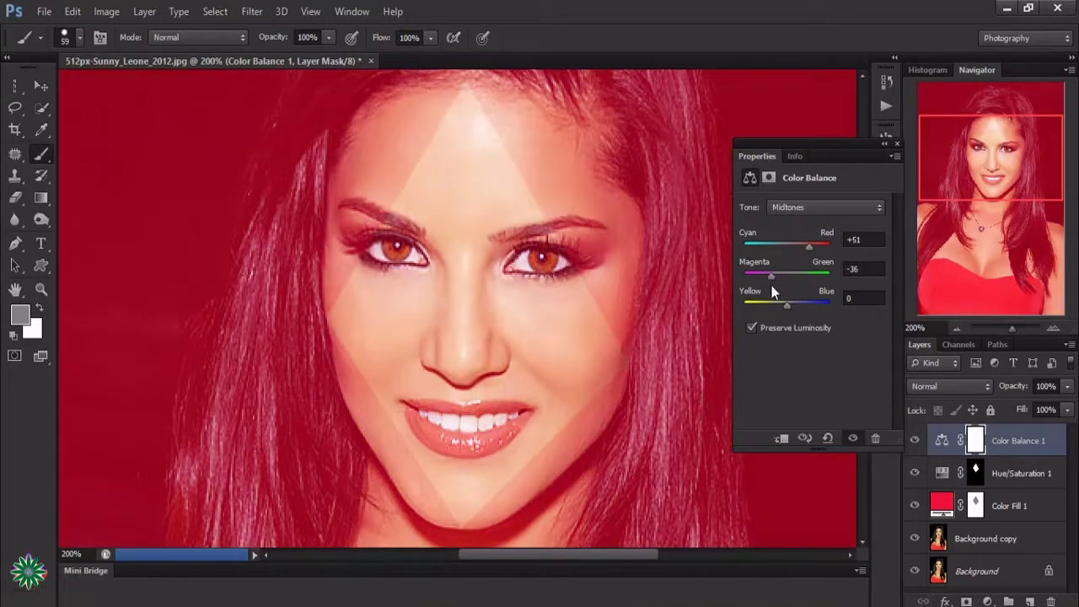
pyautogui.moveTo(789, 307); pyautogui.dragTo(795, 314)
pyautogui.click(895, 144)
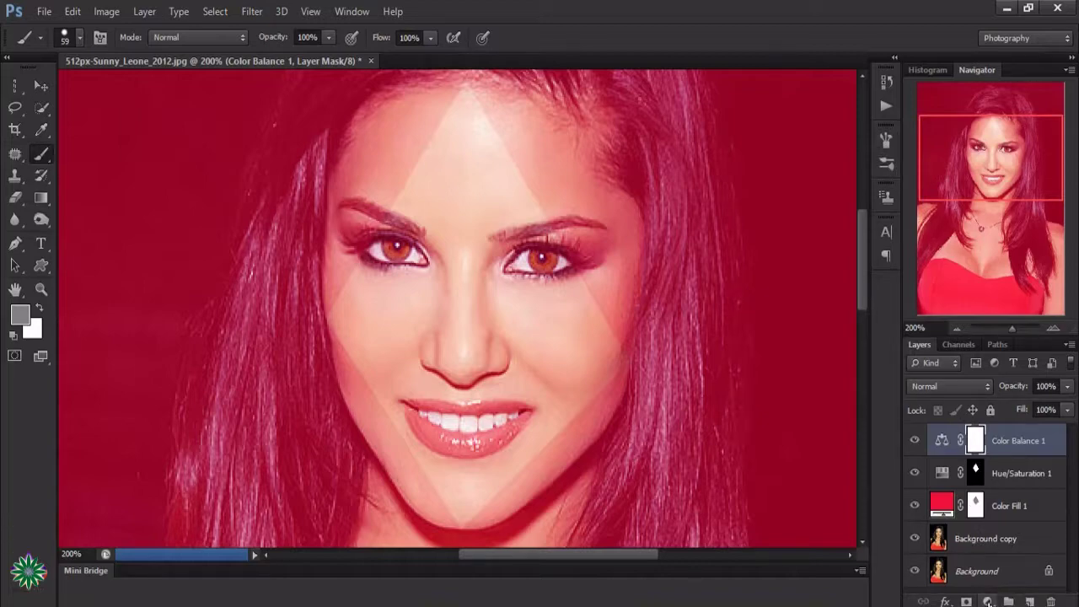
# Add an empty Layer 1 on top and zoom to 400% on the nose and lips
pyautogui.click(1031, 600)
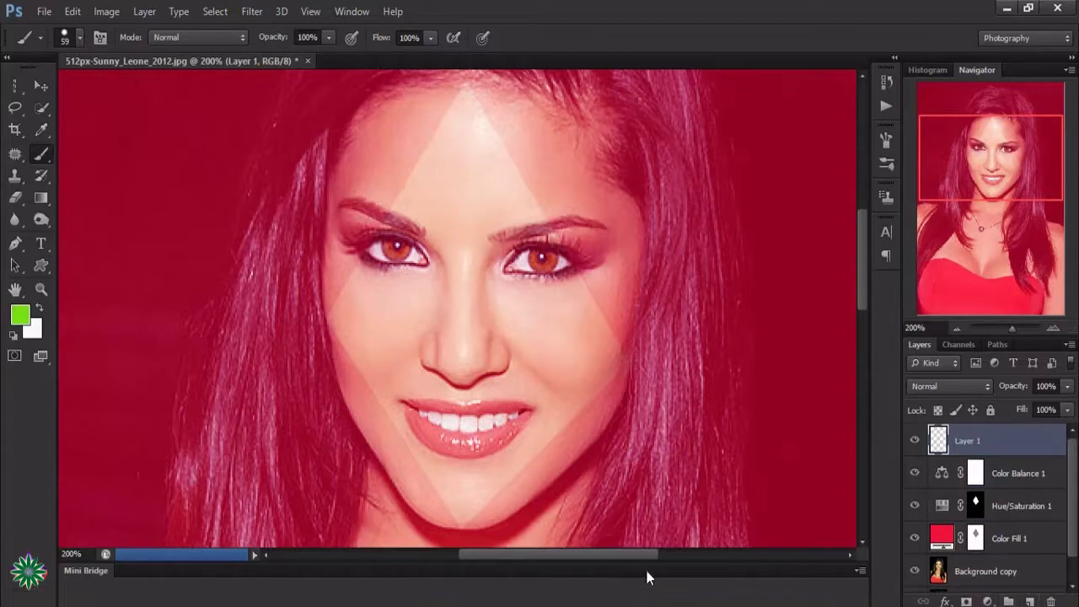
pyautogui.click(16, 244)
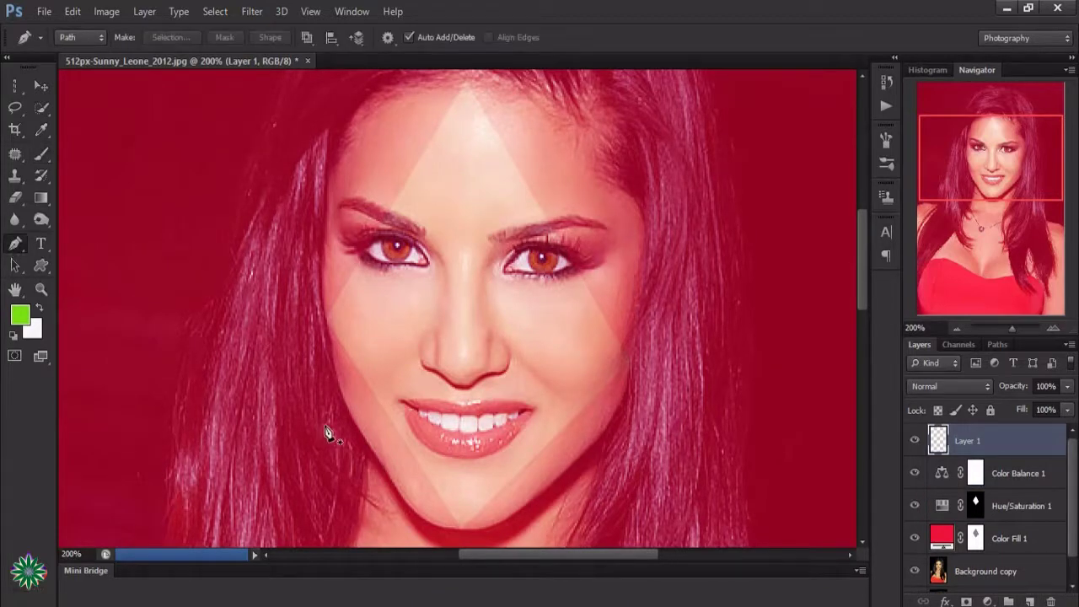
pyautogui.click(40, 289)
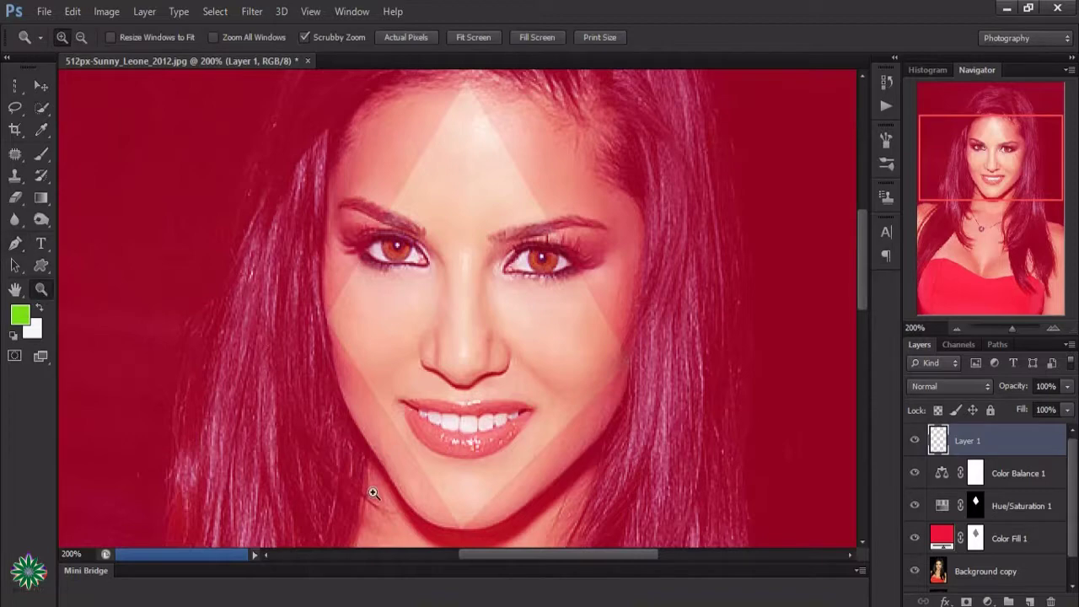
pyautogui.moveTo(374, 493); pyautogui.dragTo(439, 470)
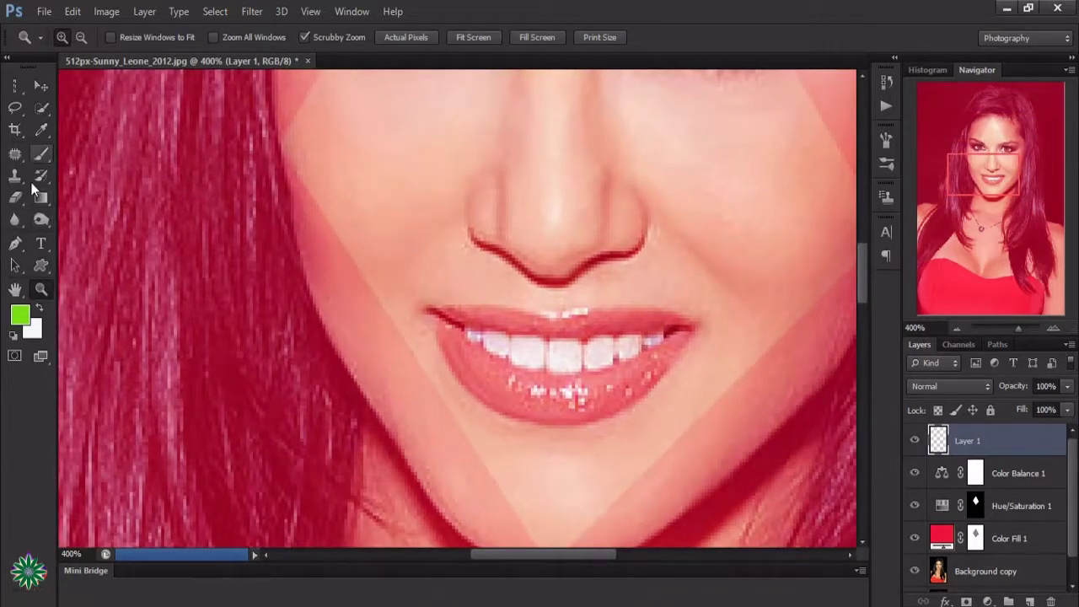
# Trace a closed pen path around the lower lip, following the lower teeth line
pyautogui.click(14, 251)
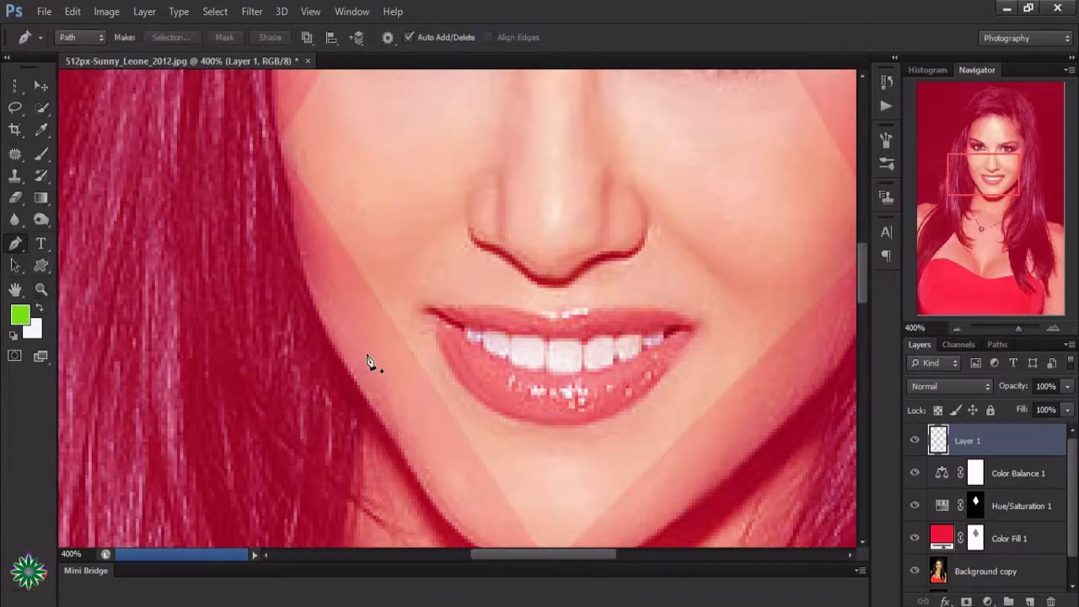
pyautogui.click(427, 315)
pyautogui.click(436, 339)
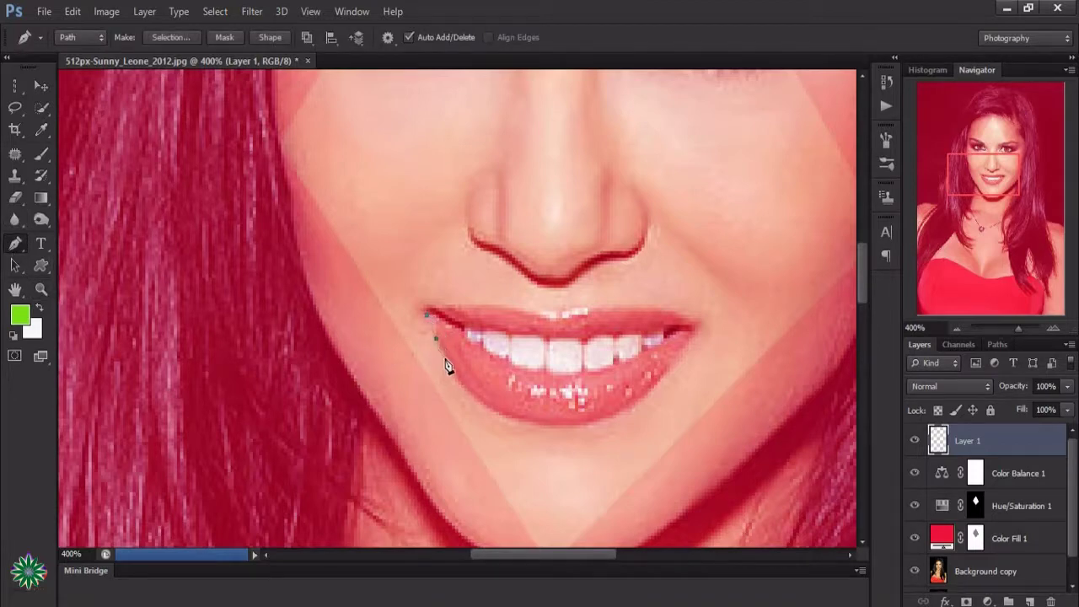
pyautogui.click(445, 362)
pyautogui.click(468, 392)
pyautogui.click(496, 413)
pyautogui.click(553, 426)
pyautogui.click(582, 425)
pyautogui.click(632, 406)
pyautogui.click(664, 376)
pyautogui.click(694, 326)
pyautogui.click(666, 335)
pyautogui.click(638, 352)
pyautogui.click(604, 368)
pyautogui.click(543, 368)
pyautogui.click(505, 357)
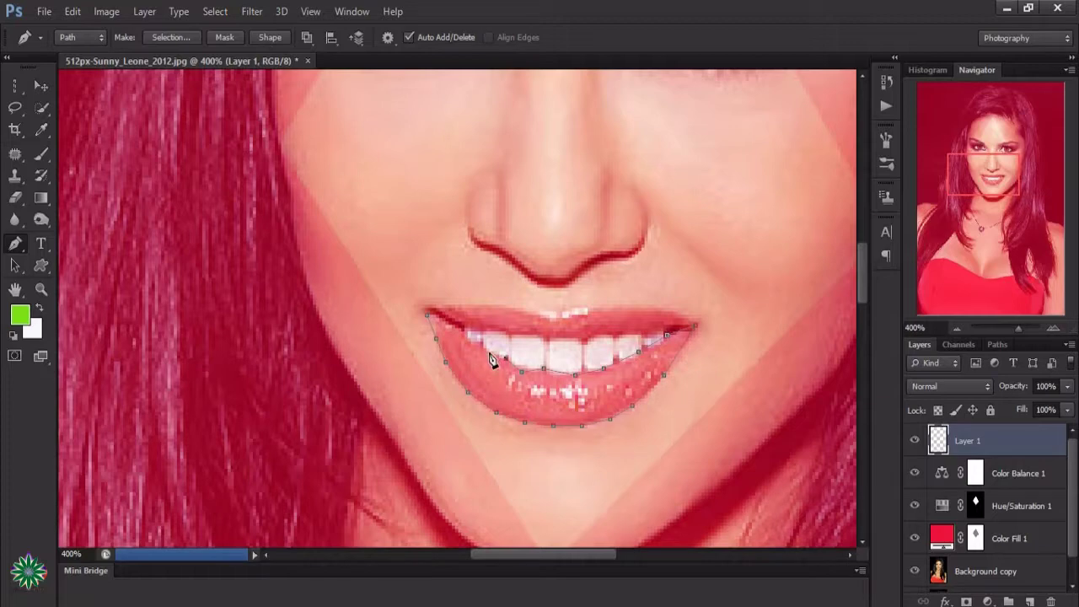
pyautogui.click(456, 327)
pyautogui.click(428, 318)
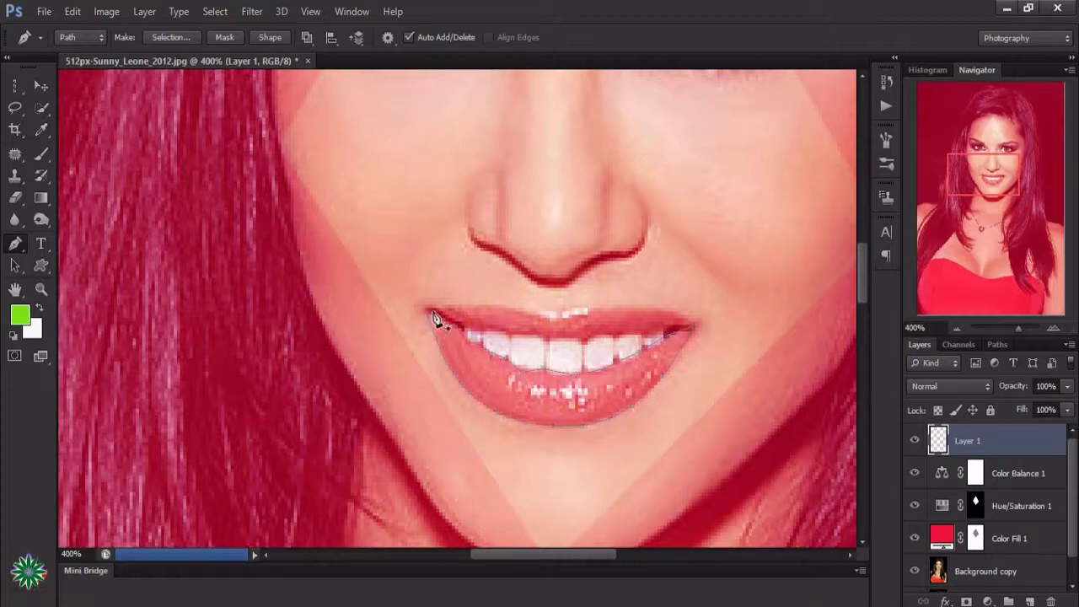
# Trace a closed pen path around the upper lip along the upper teeth edge
pyautogui.click(486, 331)
pyautogui.click(519, 335)
pyautogui.click(556, 339)
pyautogui.click(620, 335)
pyautogui.click(658, 334)
pyautogui.click(694, 326)
pyautogui.click(645, 309)
pyautogui.click(607, 309)
pyautogui.click(557, 318)
pyautogui.click(524, 311)
pyautogui.click(499, 308)
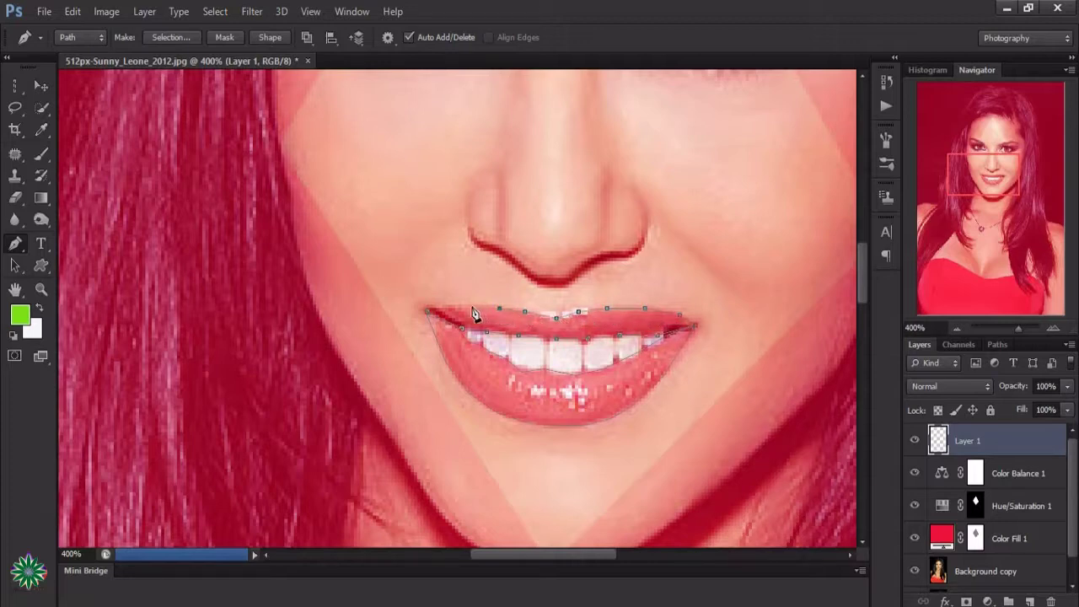
pyautogui.click(471, 308)
pyautogui.click(426, 313)
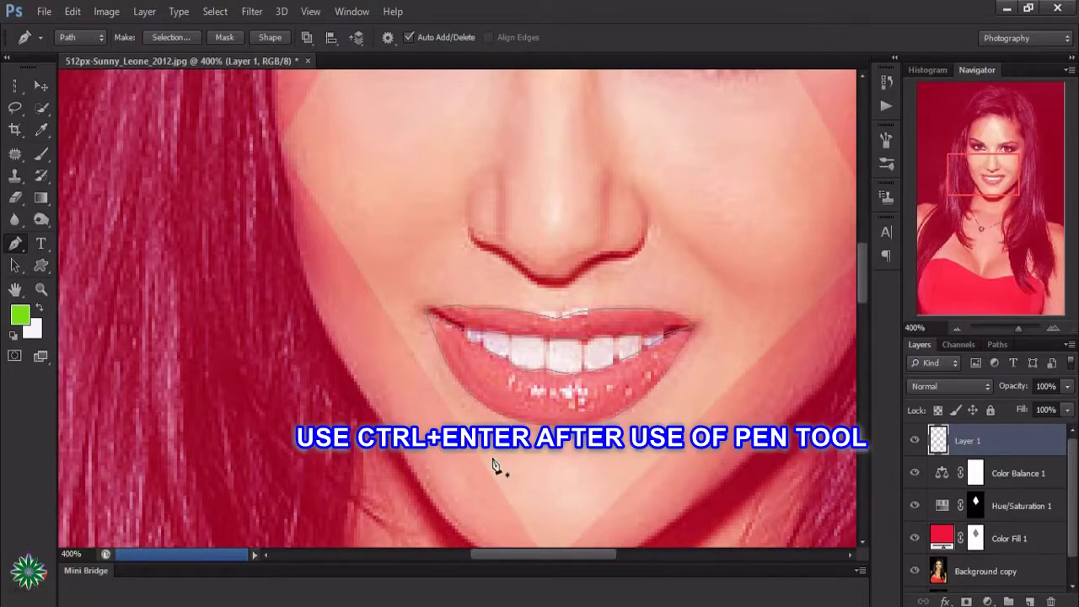
# Load the lip path as a selection and fill it with a blue #111be3 Solid Color layer
pyautogui.hotkey('ctrl', 'Return')
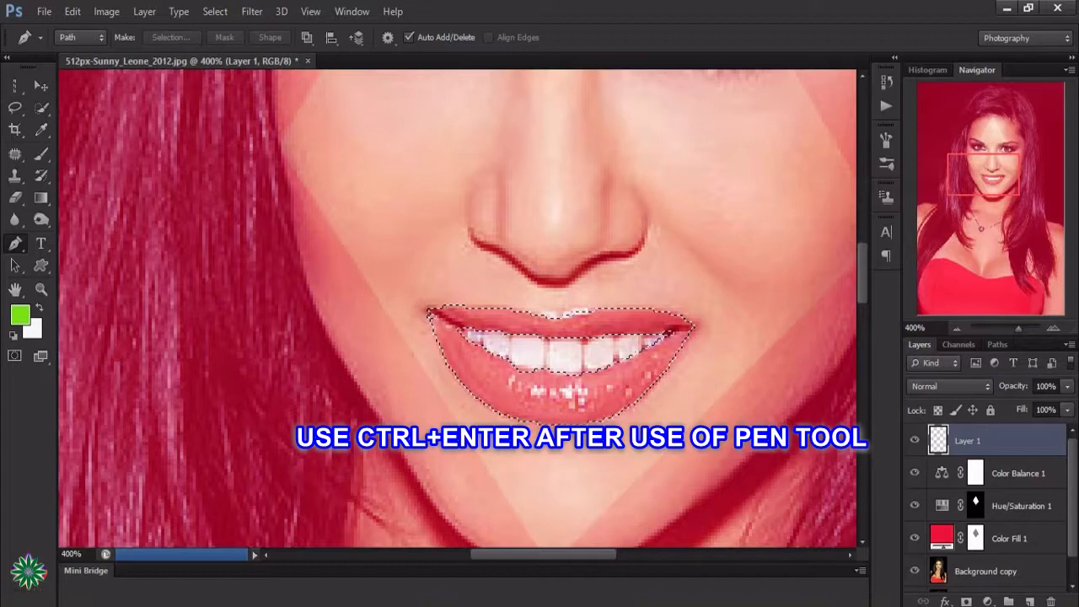
pyautogui.click(989, 601)
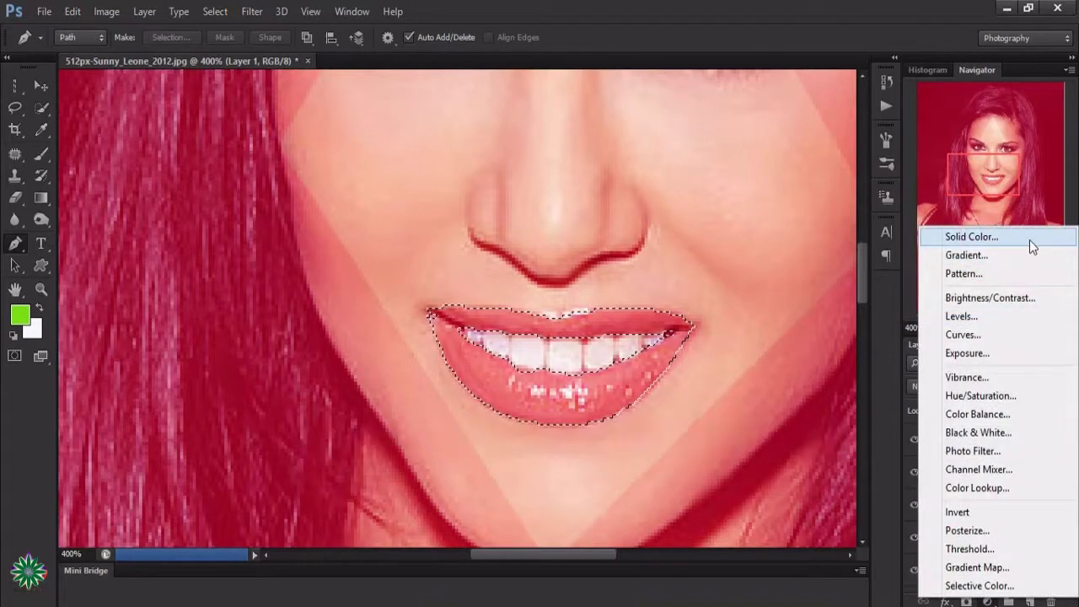
pyautogui.click(1029, 240)
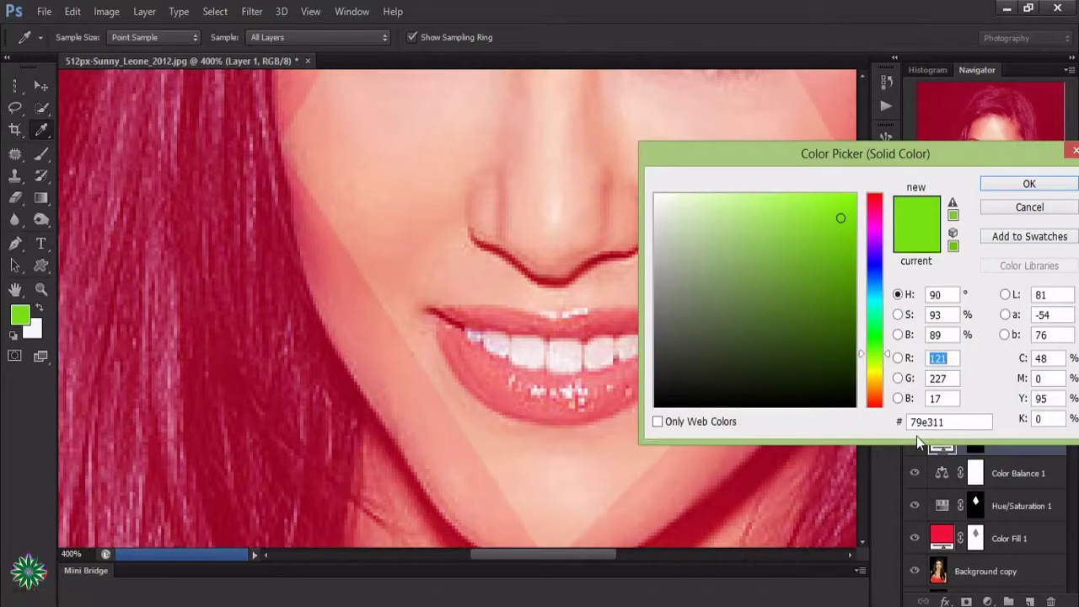
pyautogui.moveTo(870, 275); pyautogui.dragTo(874, 266)
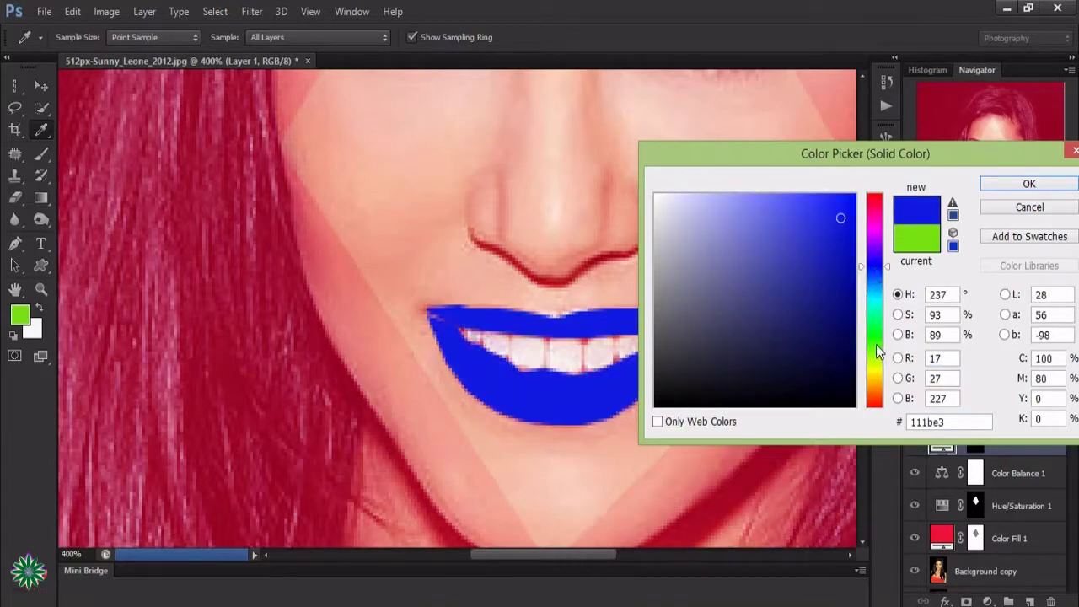
pyautogui.click(1024, 184)
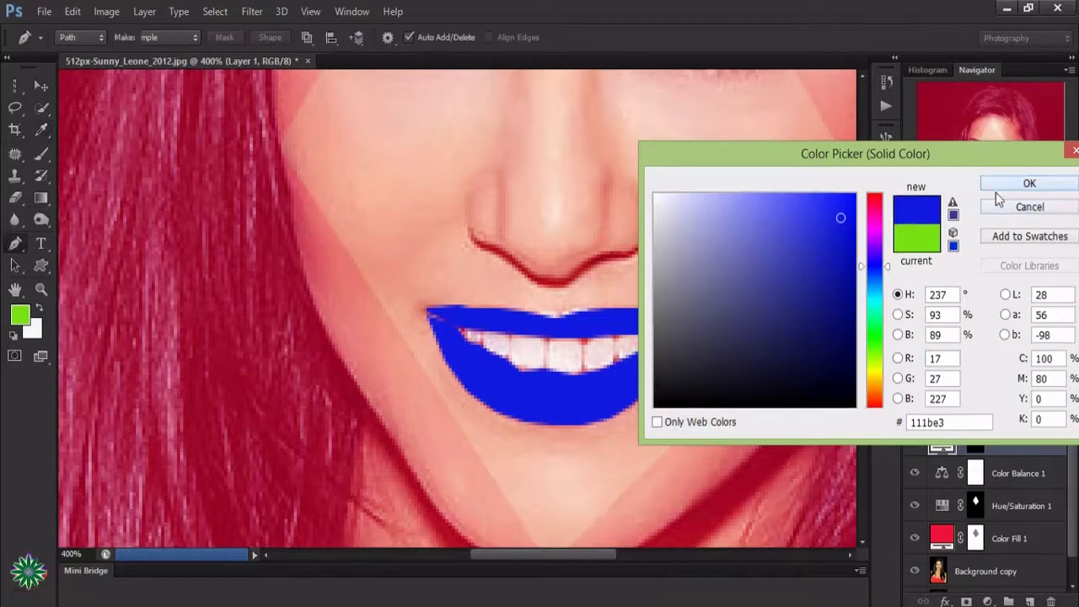
# Preview the blue lip fill in Screen, Hard Light and Soft Light blend modes
pyautogui.click(957, 387)
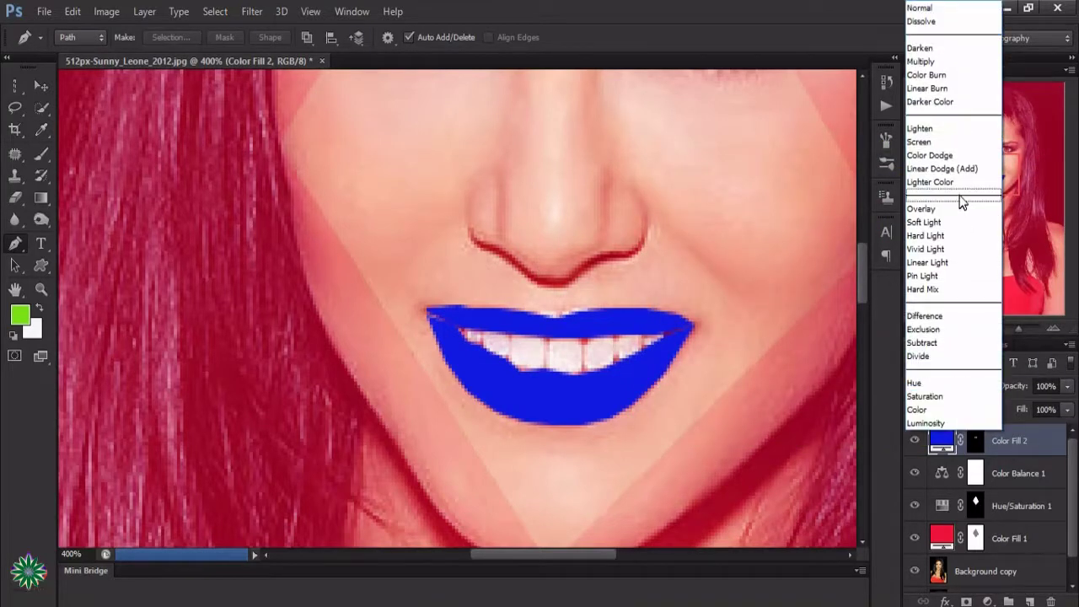
pyautogui.click(940, 145)
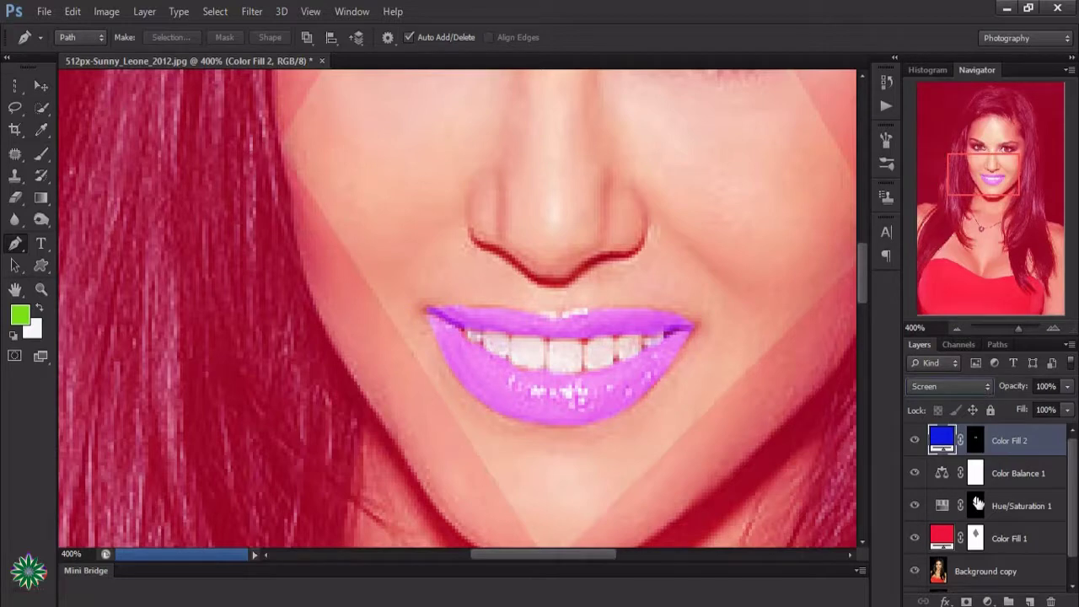
pyautogui.click(958, 386)
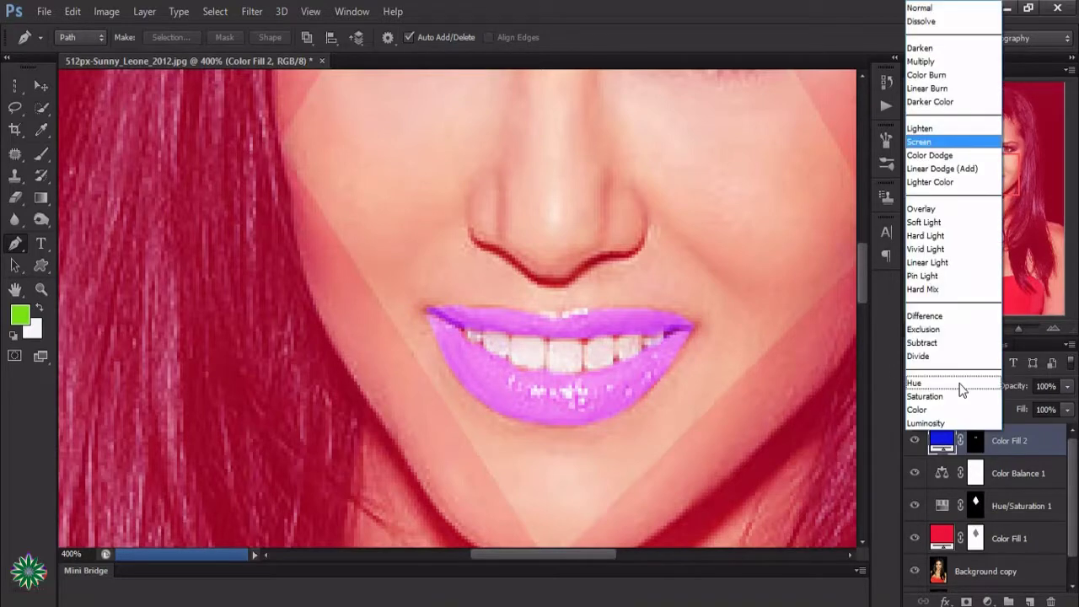
pyautogui.click(931, 237)
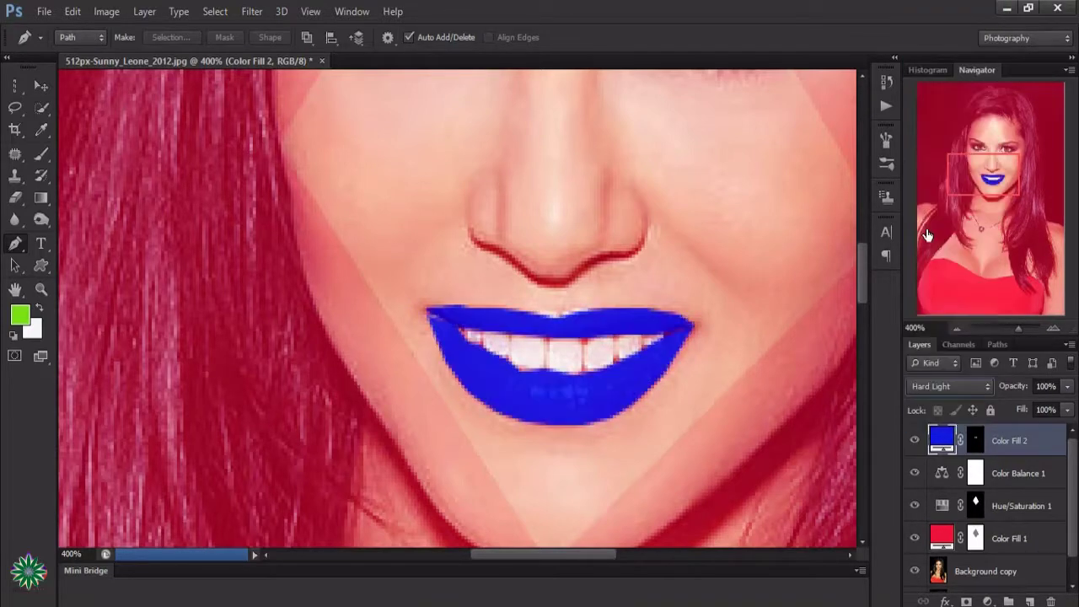
pyautogui.click(966, 390)
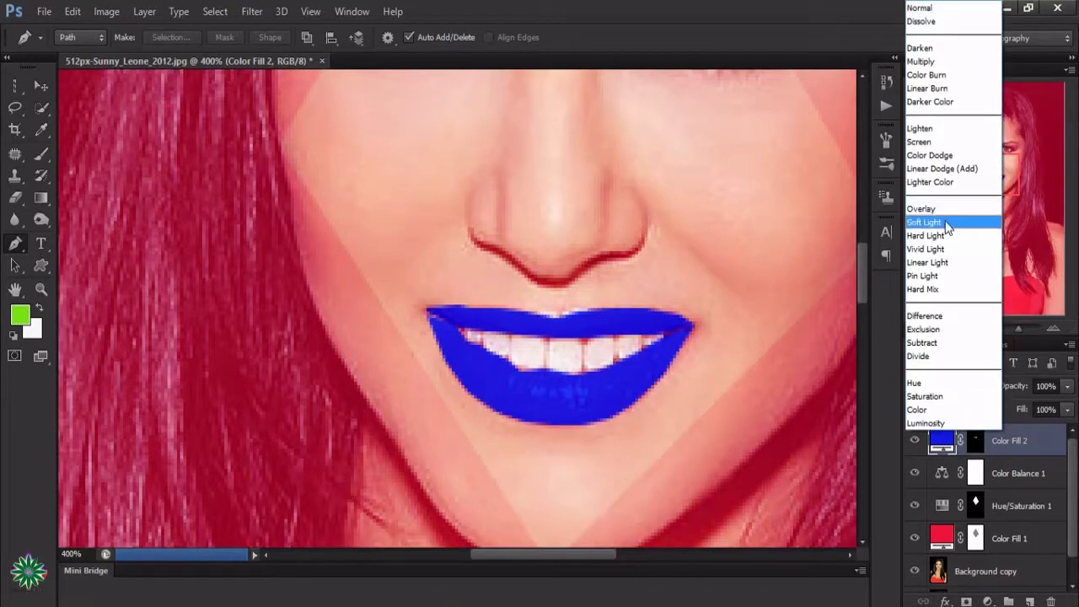
pyautogui.click(947, 224)
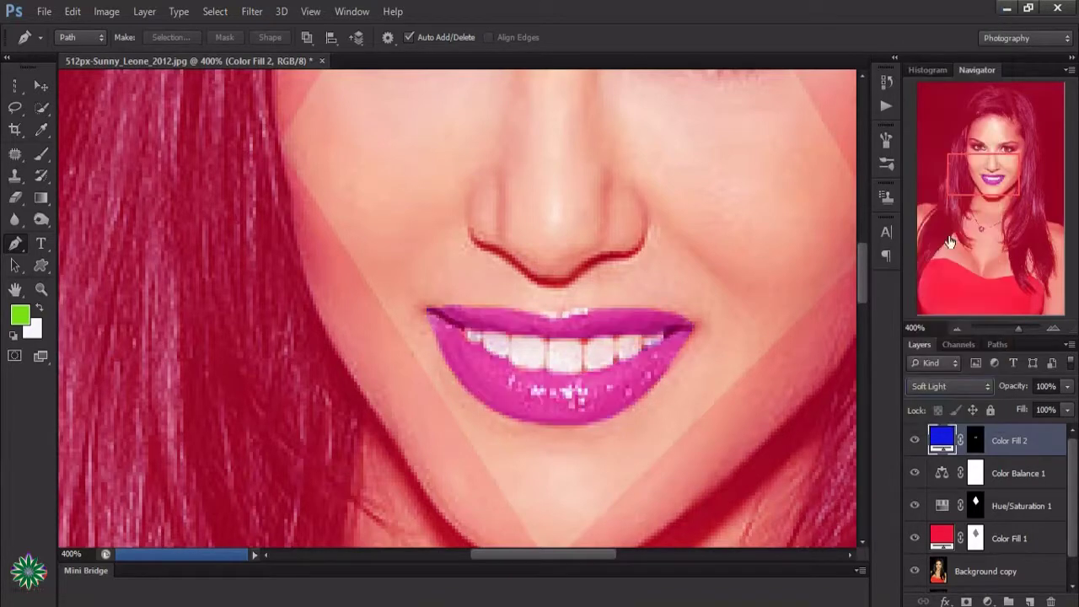
# Lower the lip fill to 57% opacity and blend it in Color mode
pyautogui.click(1068, 387)
pyautogui.moveTo(1064, 411); pyautogui.dragTo(1007, 415)
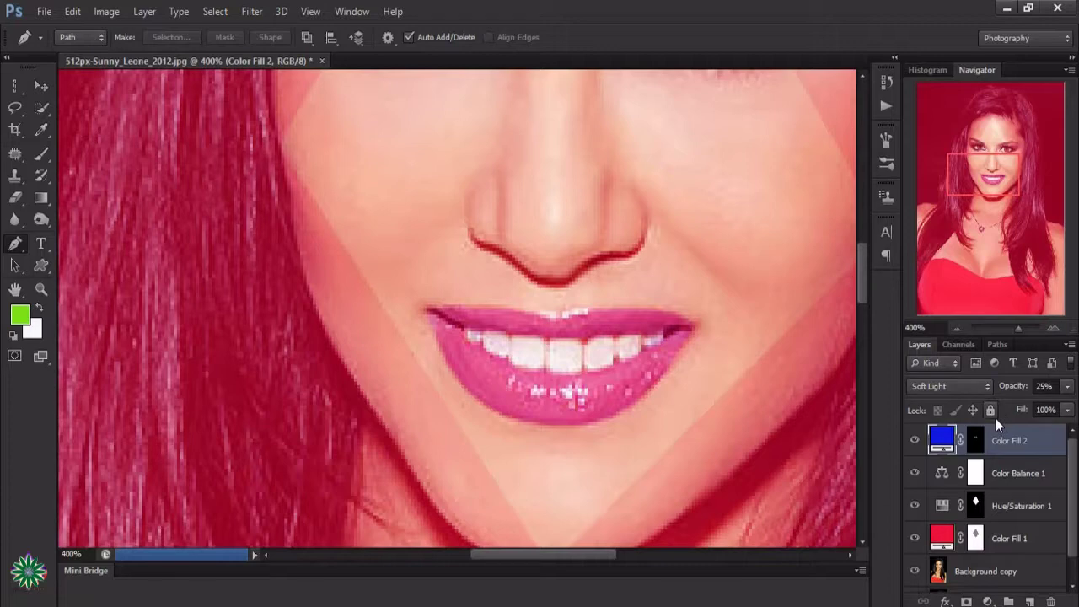
pyautogui.click(1068, 388)
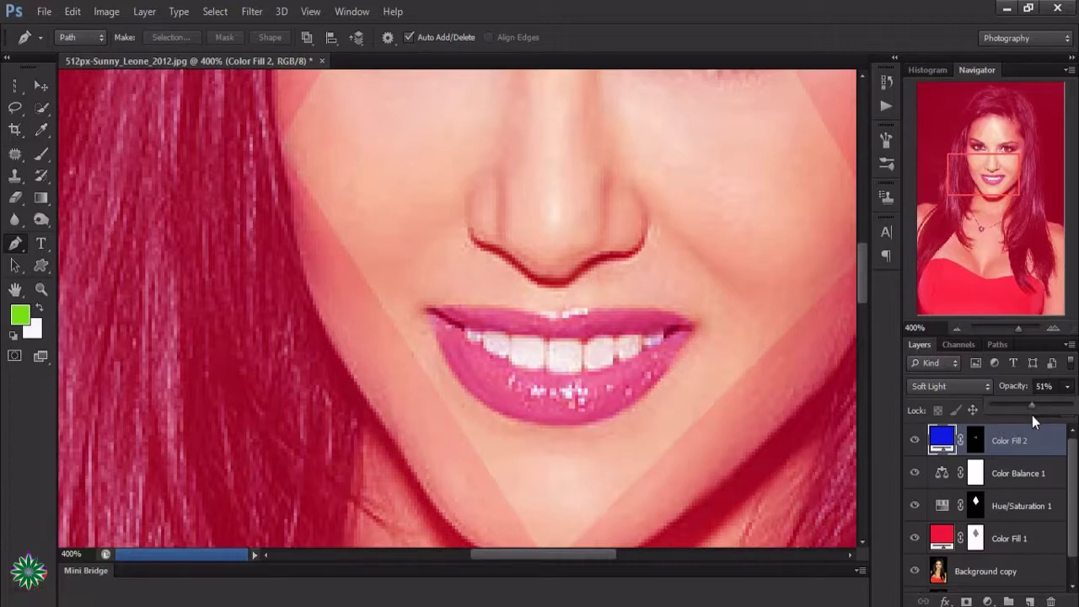
pyautogui.click(955, 386)
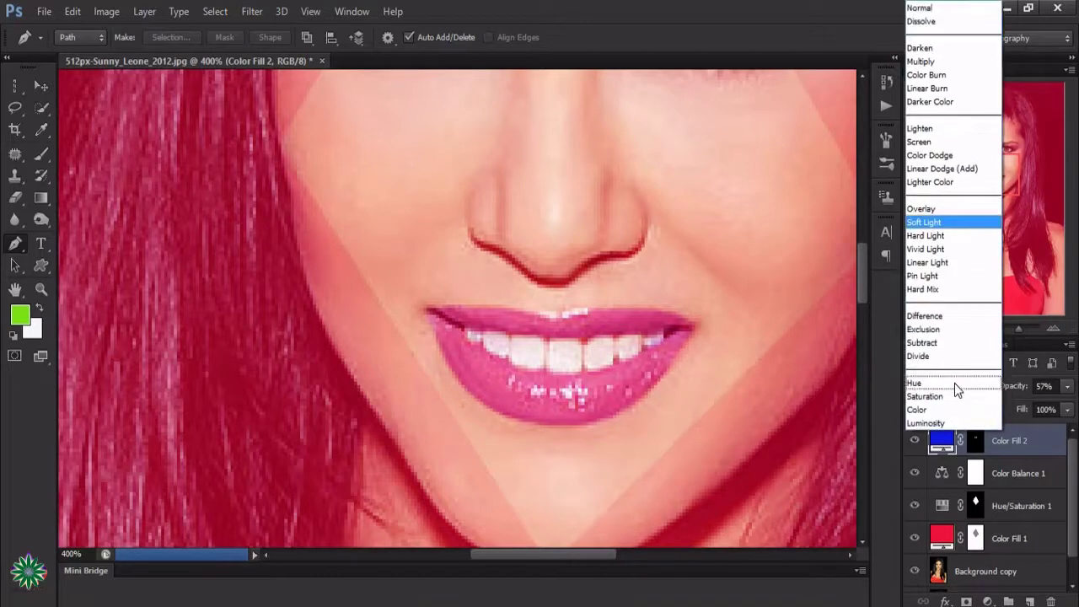
pyautogui.click(931, 409)
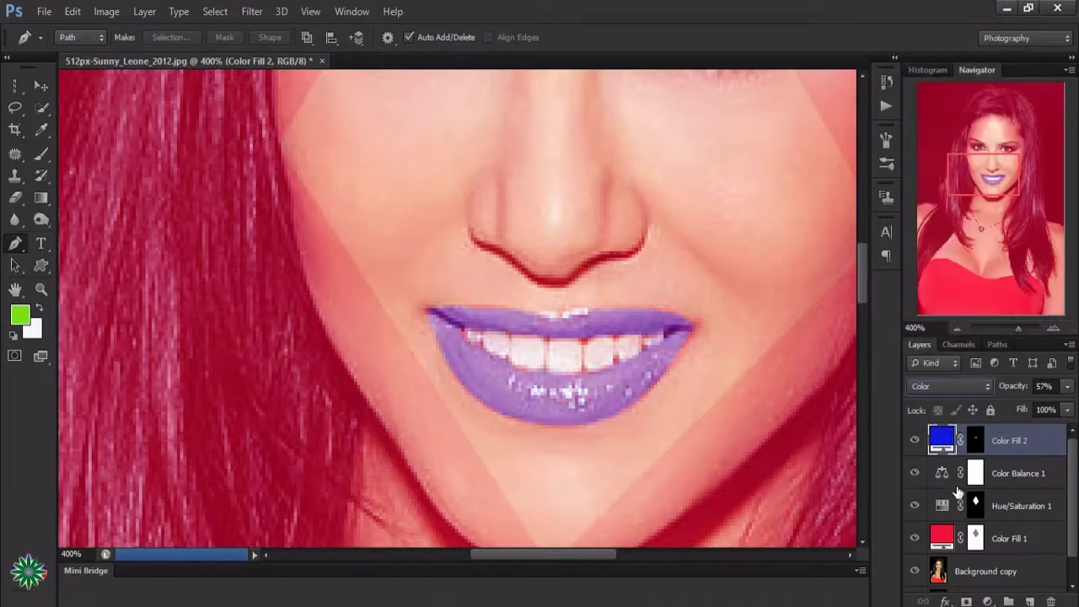
# Drop the lip fill to 31% opacity and try Saturation, then Screen blending
pyautogui.click(1068, 387)
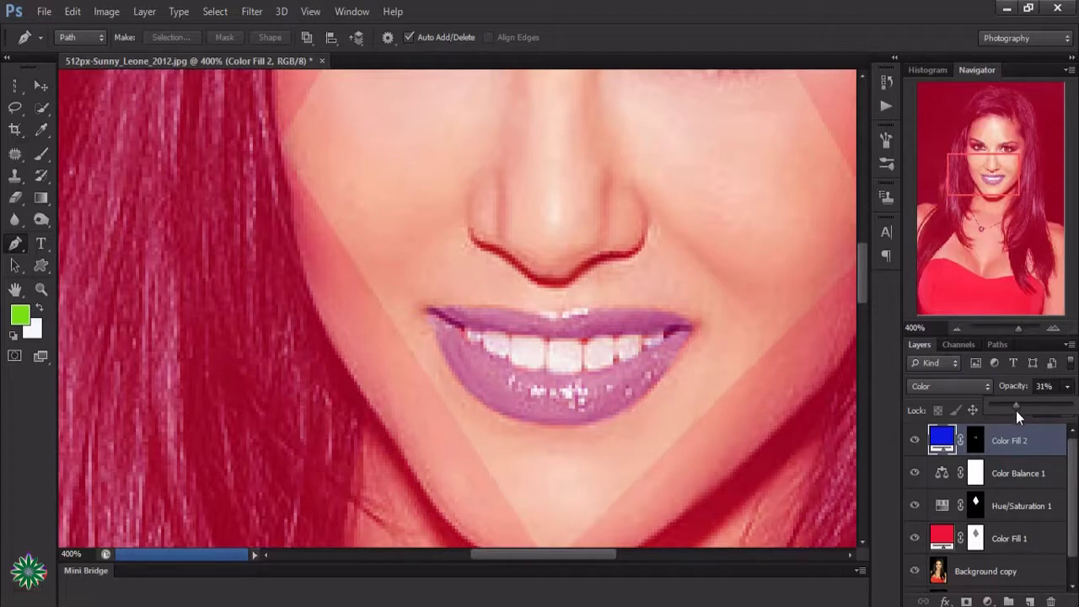
pyautogui.click(950, 386)
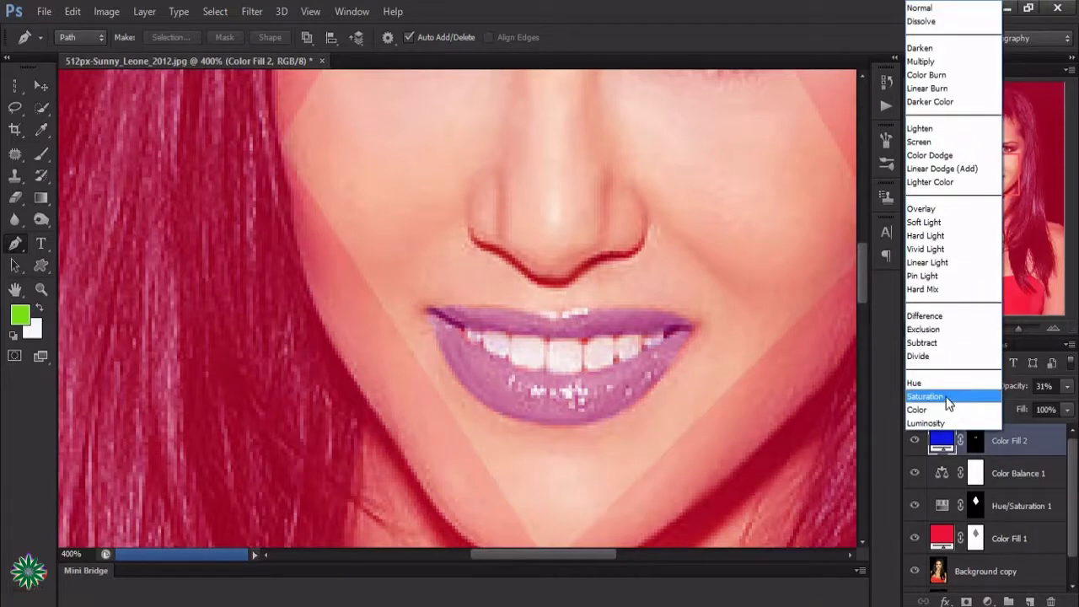
pyautogui.click(946, 396)
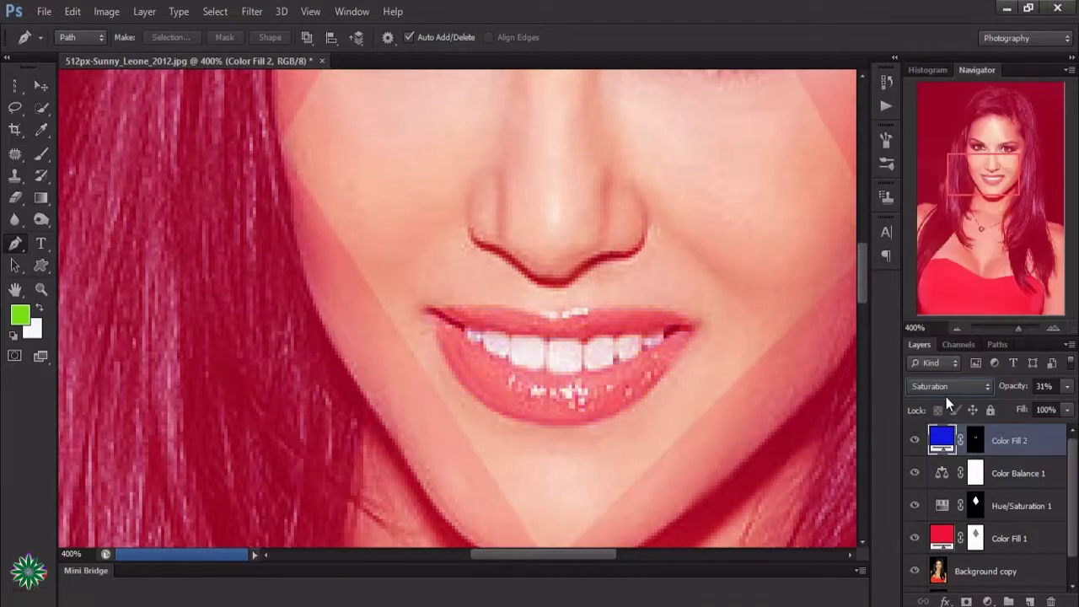
pyautogui.click(1066, 390)
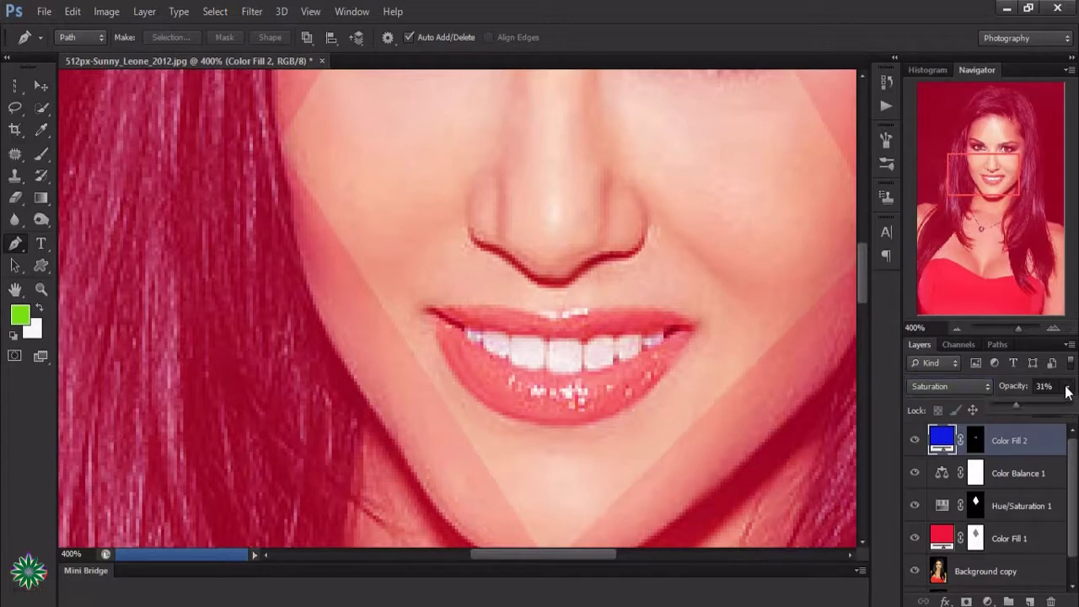
pyautogui.click(980, 386)
pyautogui.click(918, 145)
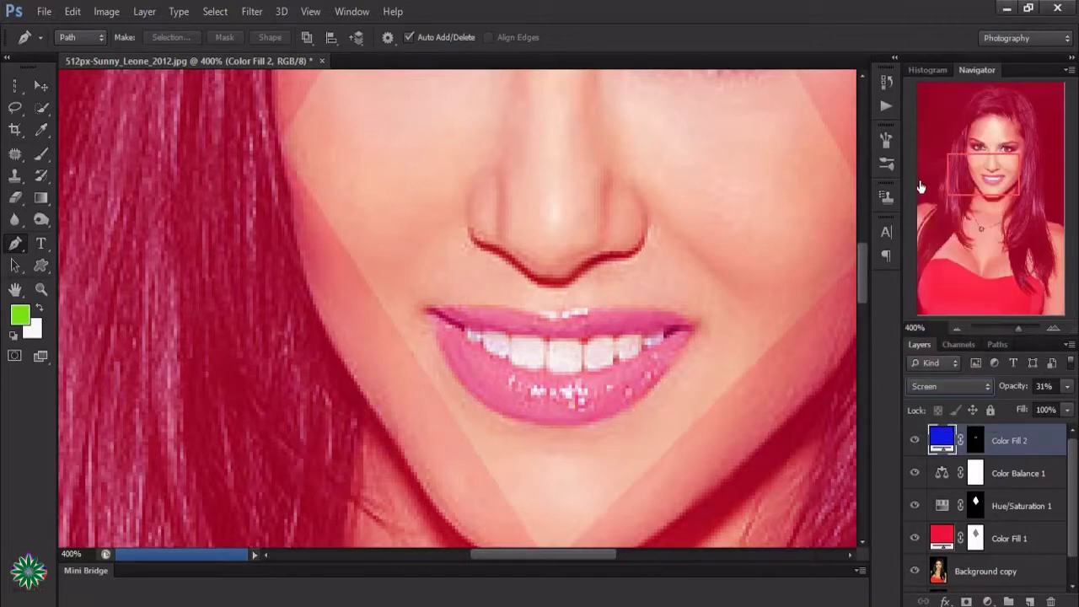
# Compare neighbouring blend modes with Shift+plus/minus, then settle on Screen for pink lips
pyautogui.hotkey('ctrl', 'z')
pyautogui.hotkey('shift', '+')
pyautogui.hotkey('shift', '+')
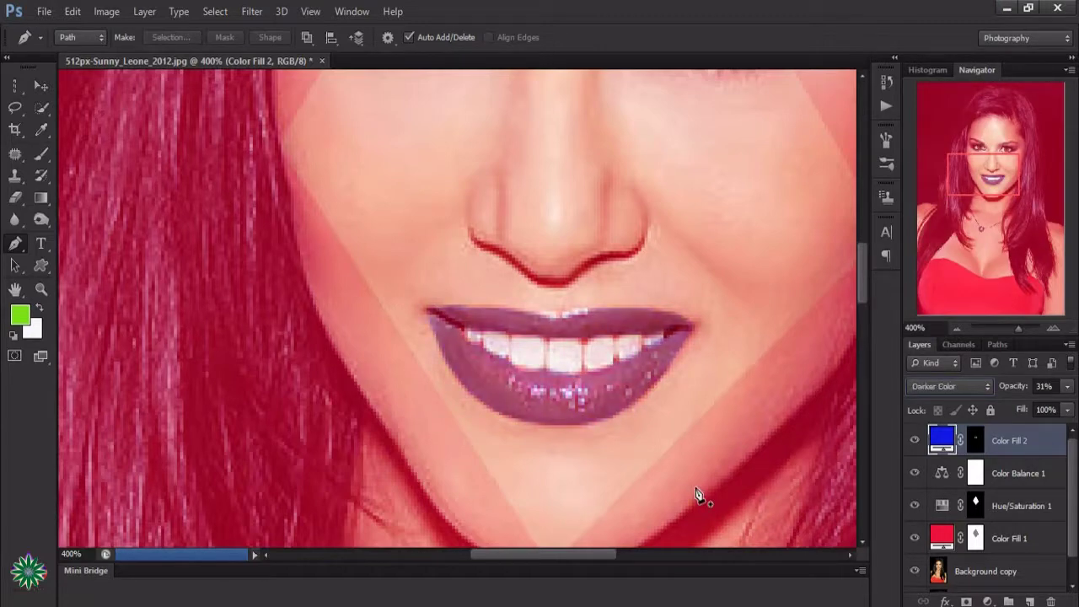
pyautogui.hotkey('shift', '+')
pyautogui.hotkey('shift', '+')
pyautogui.hotkey('shift', '+')
pyautogui.hotkey('shift', '+')
pyautogui.hotkey('shift', '+')
pyautogui.hotkey('shift', '+')
pyautogui.hotkey('shift', '-')
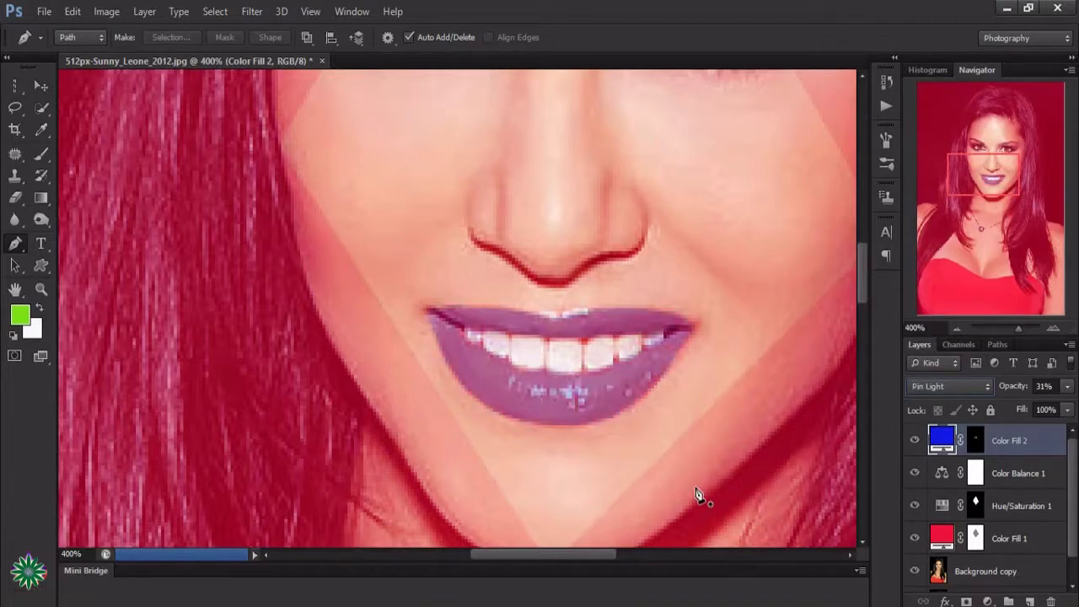
pyautogui.click(948, 389)
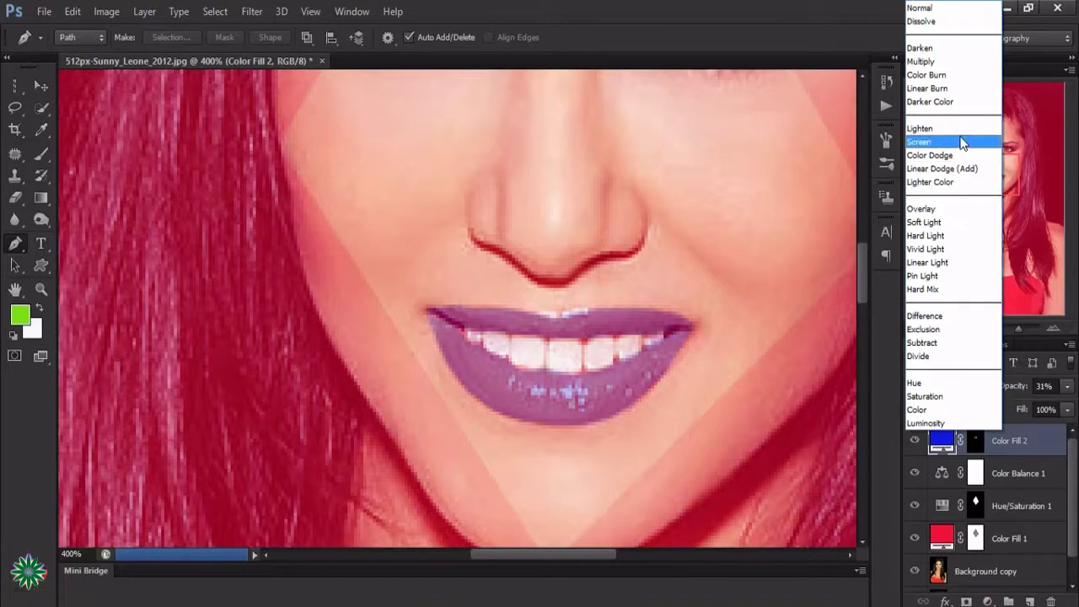
pyautogui.click(953, 142)
# Pan and zoom out to 100% to view the whole portrait
pyautogui.moveTo(587, 564)
pyautogui.mouseDown()
pyautogui.moveTo(619, 568)
pyautogui.moveTo(612, 573)
pyautogui.mouseUp()
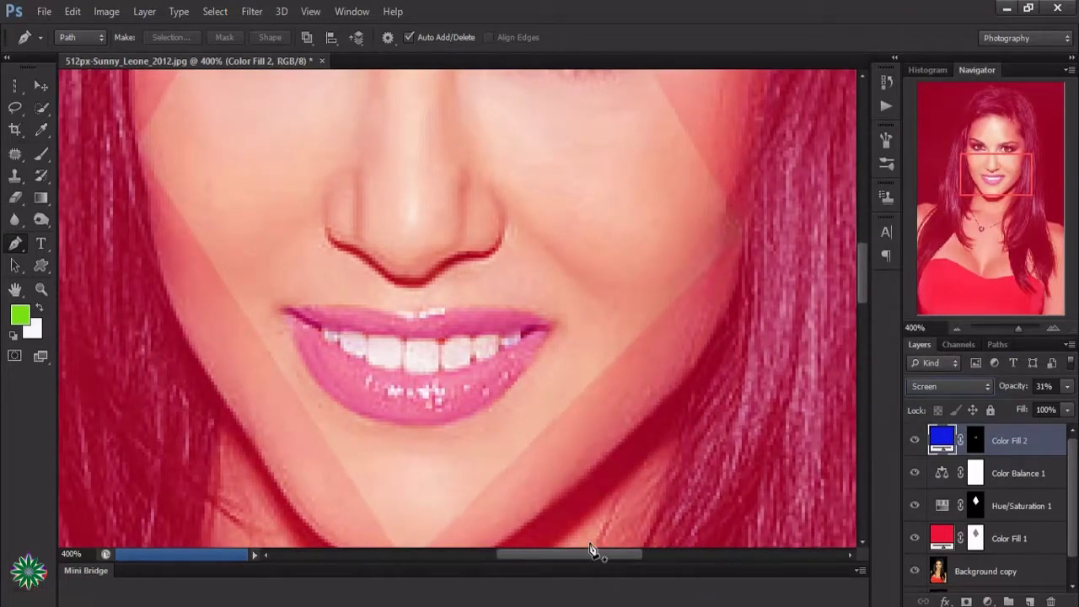
pyautogui.click(40, 290)
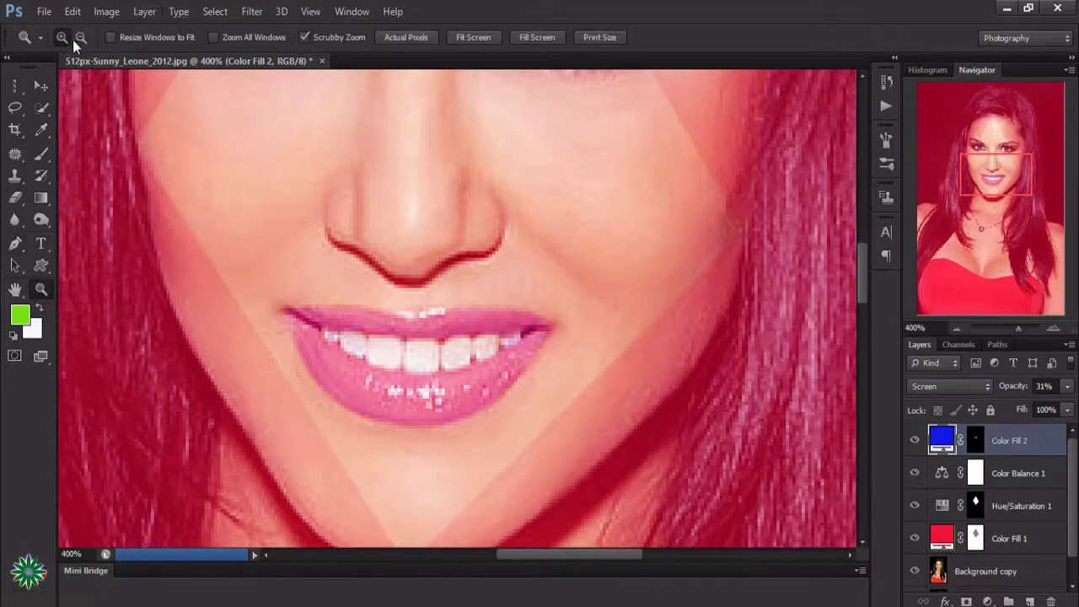
pyautogui.keyDown('alt'); pyautogui.click(487, 374); pyautogui.keyUp('alt')
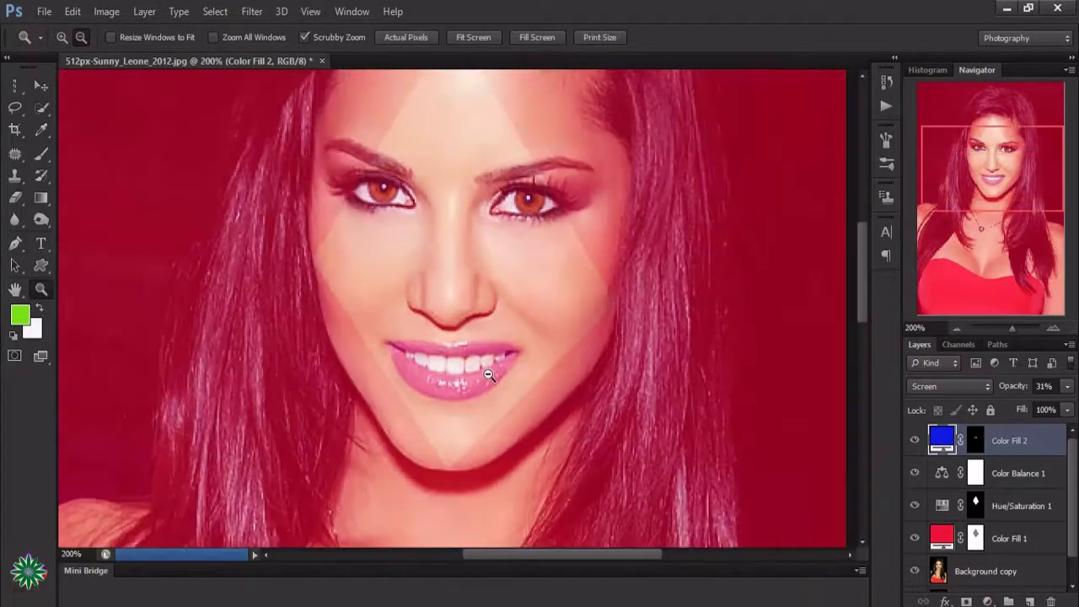
pyautogui.keyDown('alt'); pyautogui.click(489, 374); pyautogui.keyUp('alt')
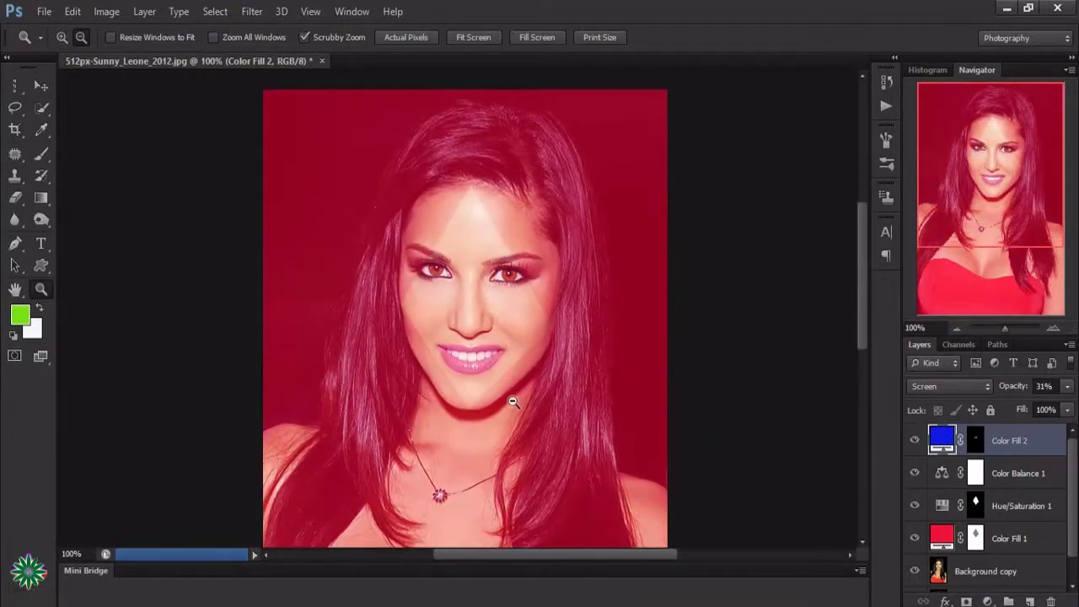
pyautogui.scroll(1, 512, 403)
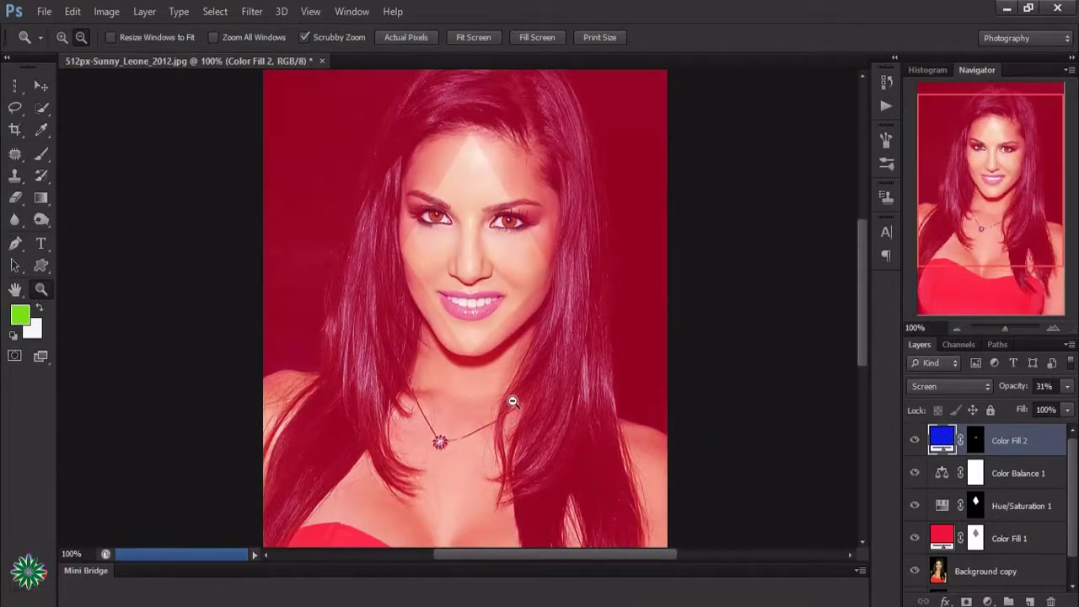
# Zoom back in to 200% on the face to inspect the pink lips
pyautogui.click(62, 37)
pyautogui.click(422, 369)
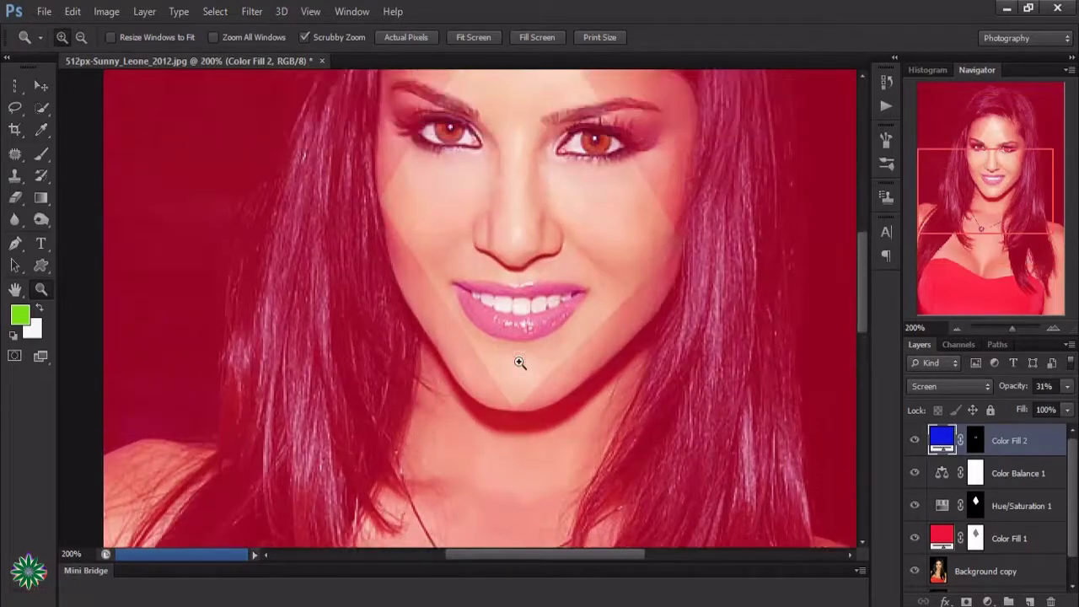
pyautogui.scroll(2, 520, 362)
pyautogui.scroll(2, 519, 363)
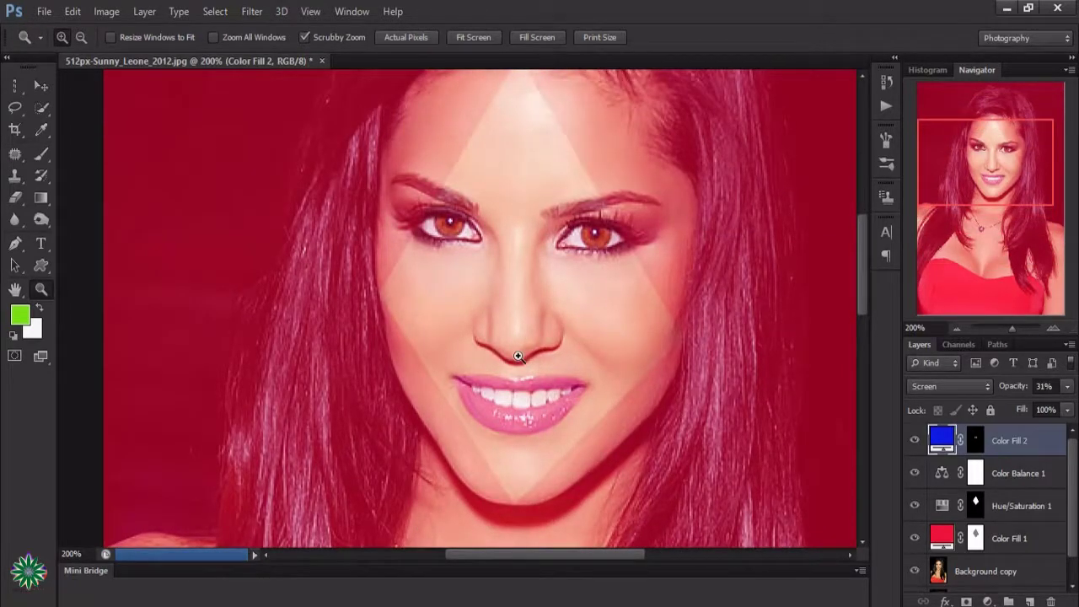